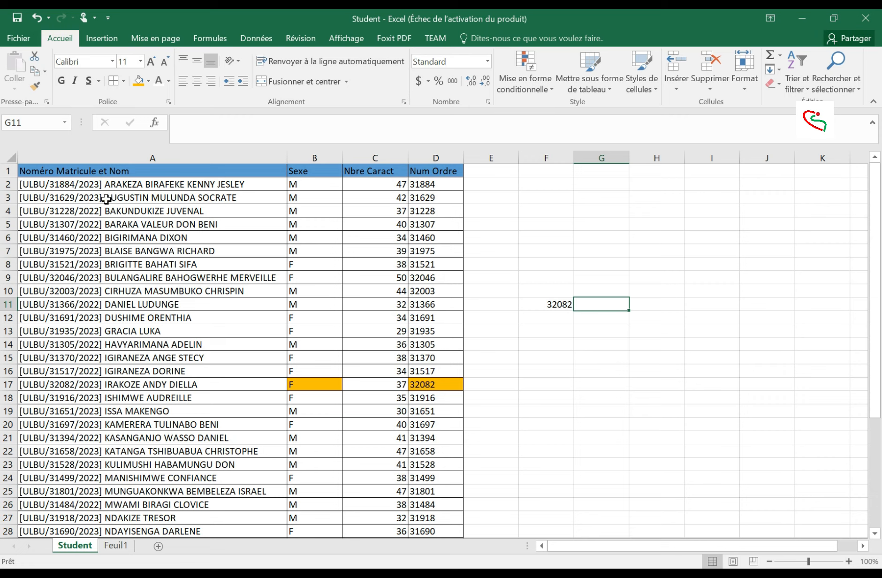
# Examine the student table's columns for registration number and name, sex, character count and order number
pyautogui.click(239, 154)
pyautogui.click(301, 156)
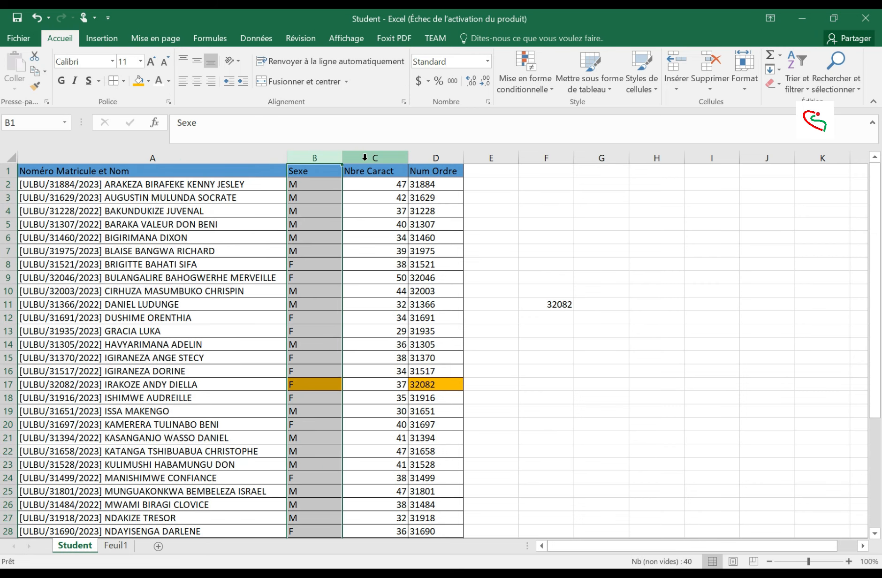
pyautogui.click(366, 157)
pyautogui.click(429, 157)
pyautogui.click(314, 157)
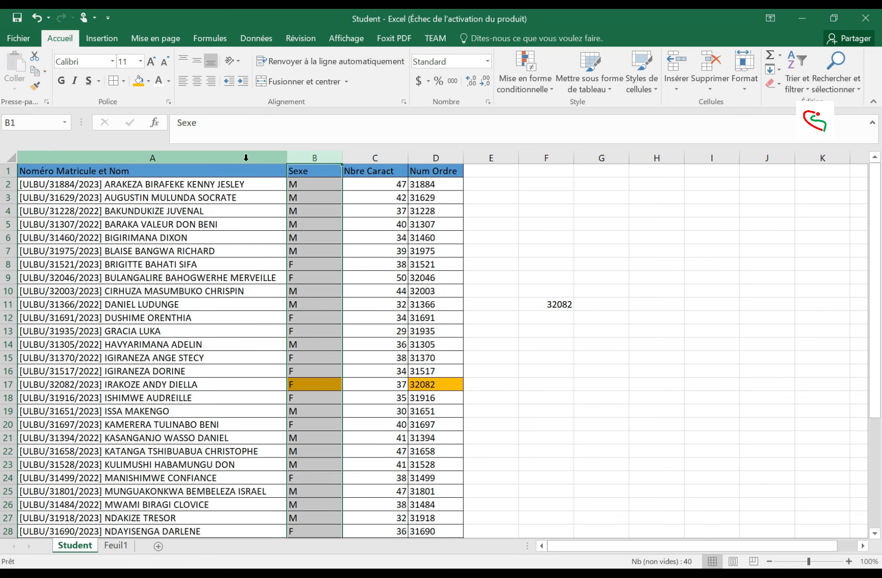
pyautogui.click(241, 156)
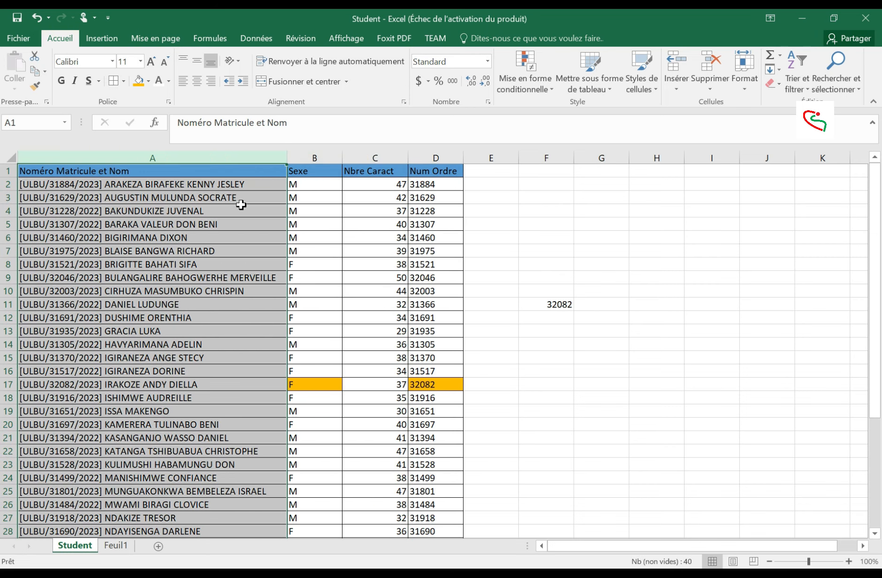
pyautogui.click(154, 196)
pyautogui.click(162, 158)
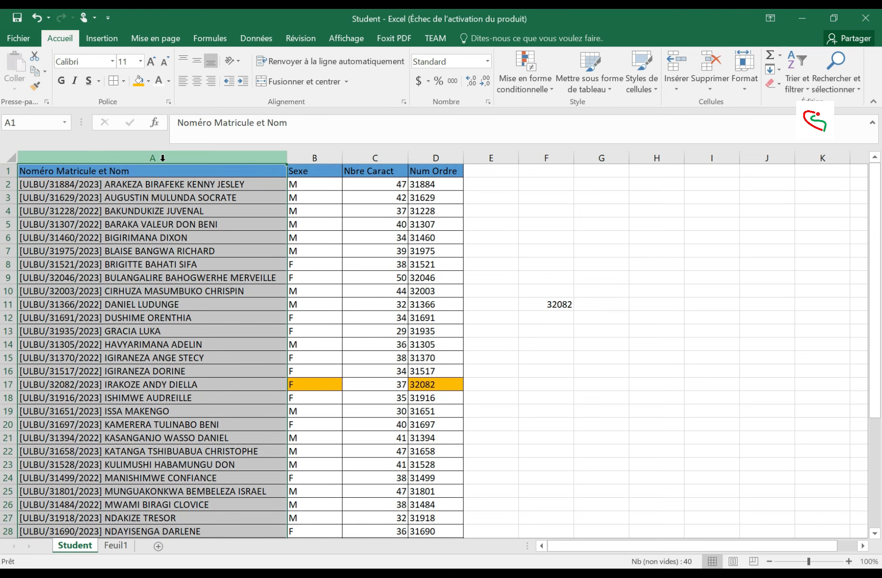
pyautogui.click(305, 159)
pyautogui.click(366, 157)
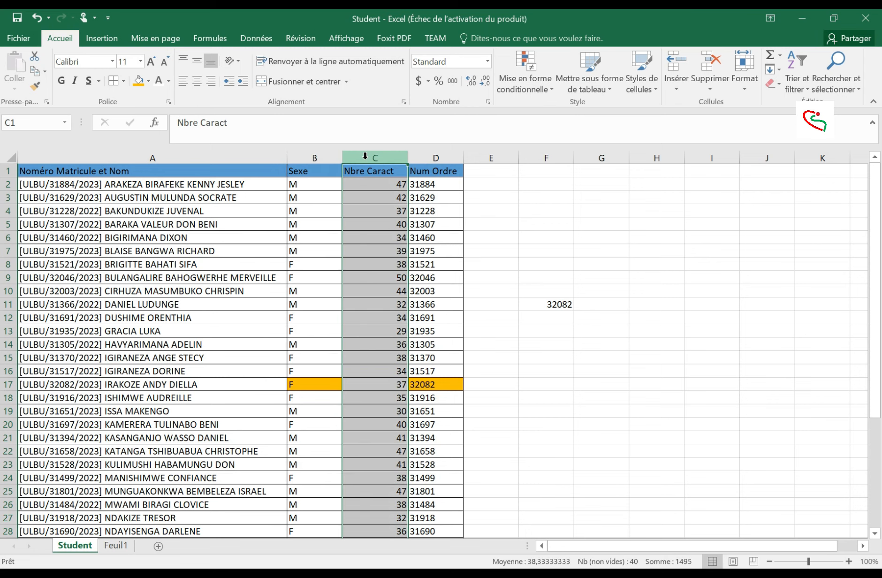
pyautogui.click(221, 186)
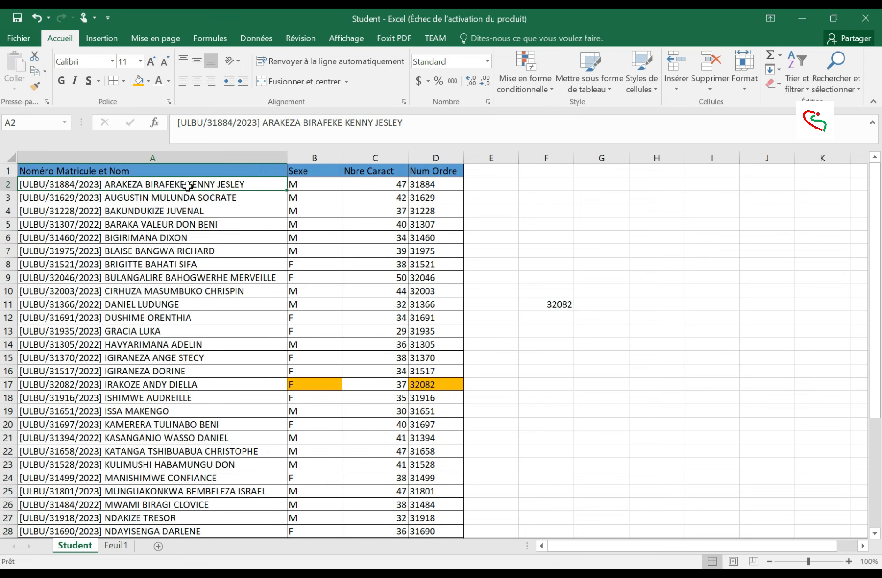
pyautogui.click(427, 158)
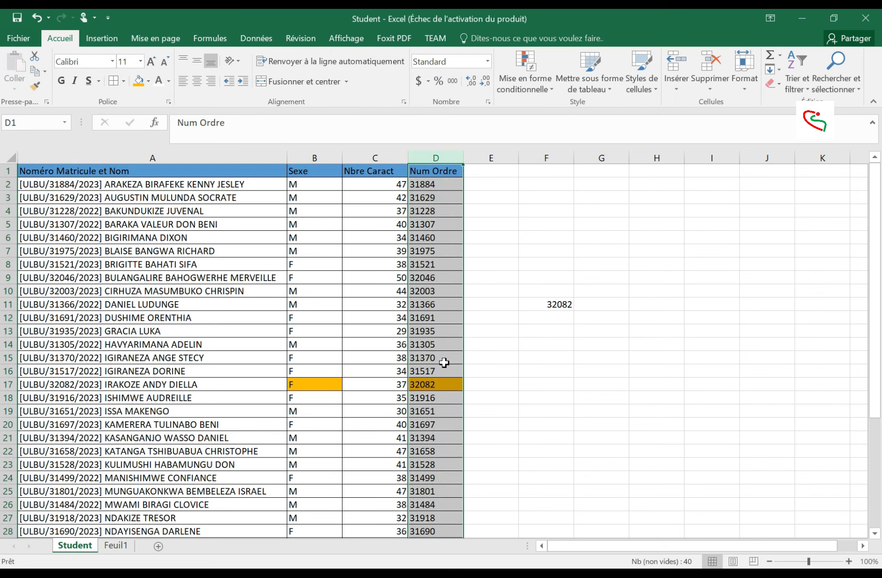
# Compare the highlighted order number and sex cells in row 17 with the lookup value in F11 and the result cell G11
pyautogui.click(442, 384)
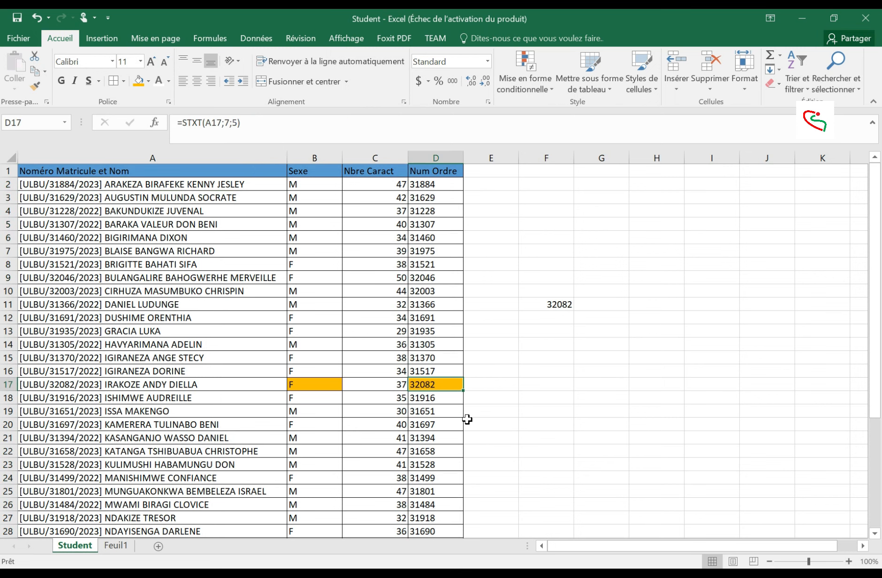
pyautogui.click(556, 305)
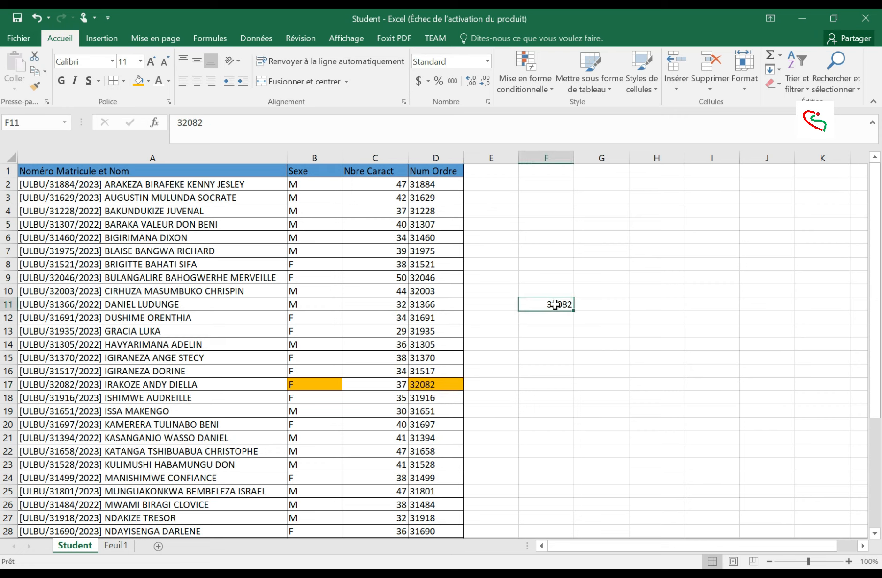
pyautogui.click(422, 386)
pyautogui.click(323, 385)
pyautogui.click(444, 389)
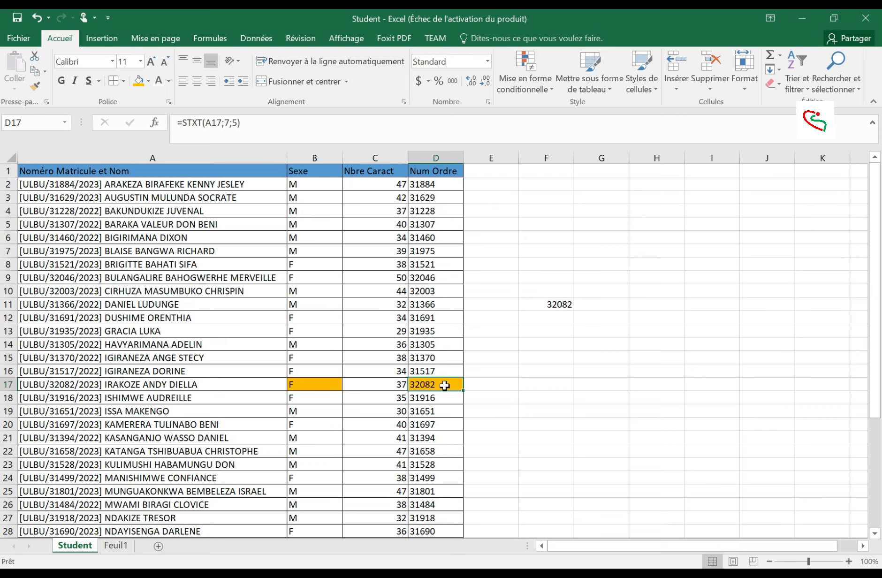
pyautogui.click(581, 302)
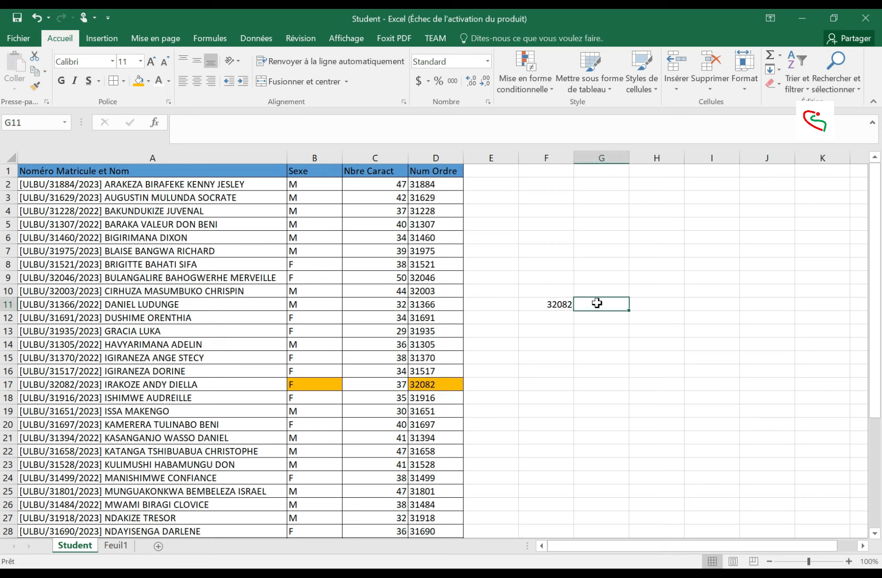
pyautogui.click(327, 384)
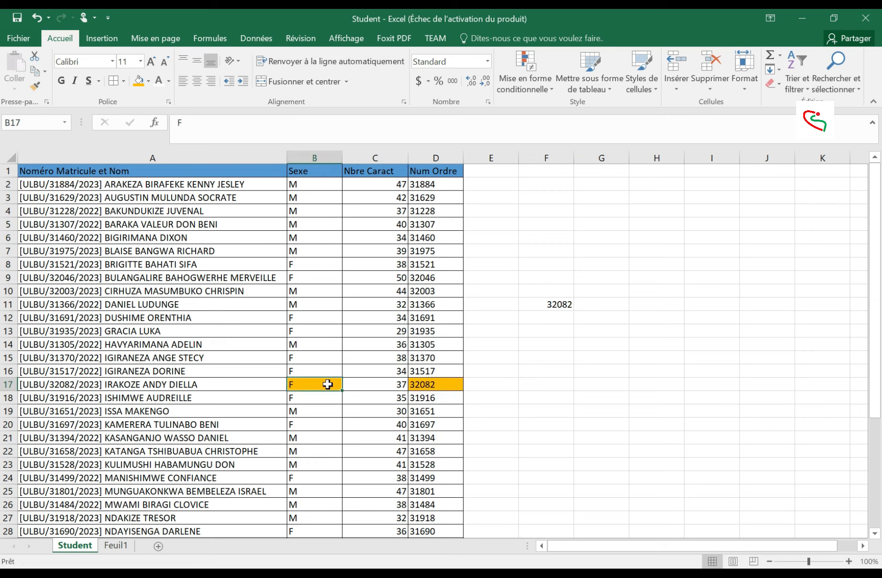
# Start a RECHERCHEV formula in cell G11 with F11 as the lookup value
pyautogui.click(616, 307)
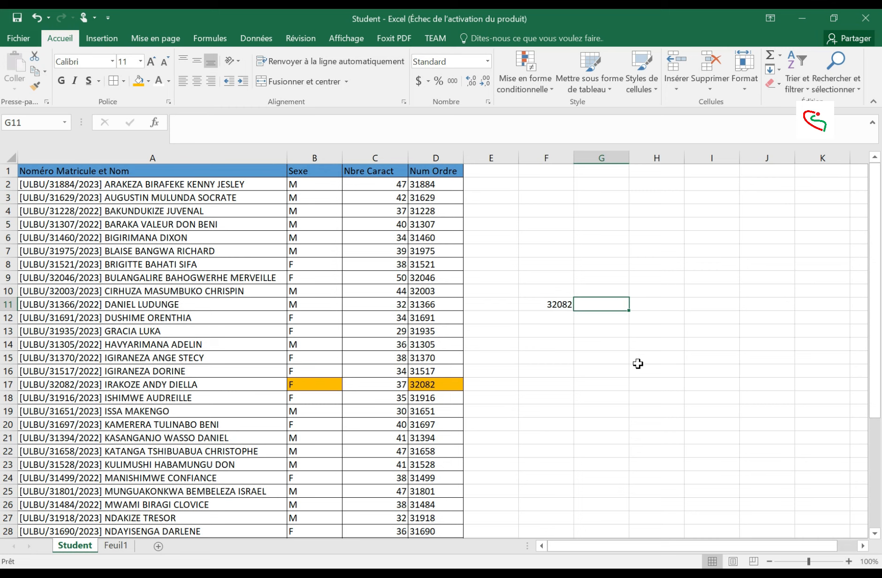
pyautogui.write('=')
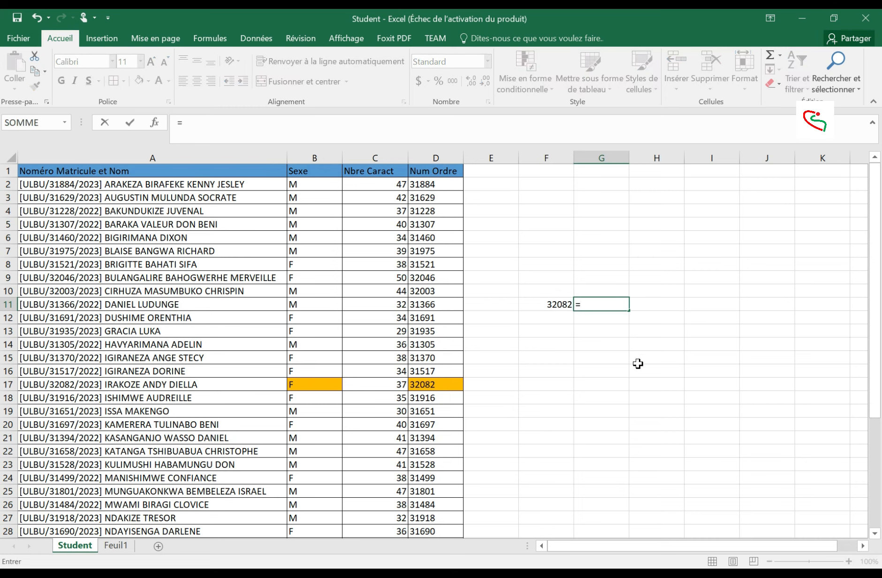
pyautogui.write('recherc')
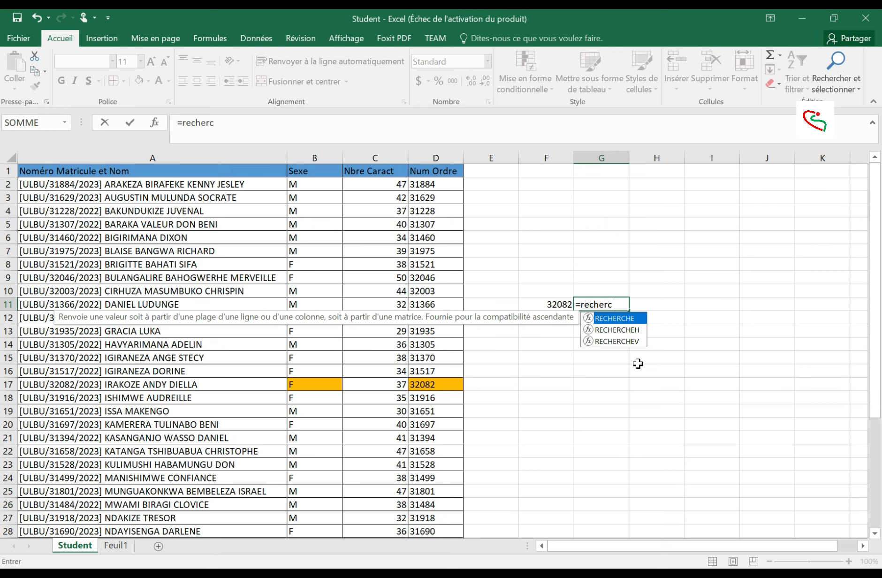
pyautogui.write('hev')
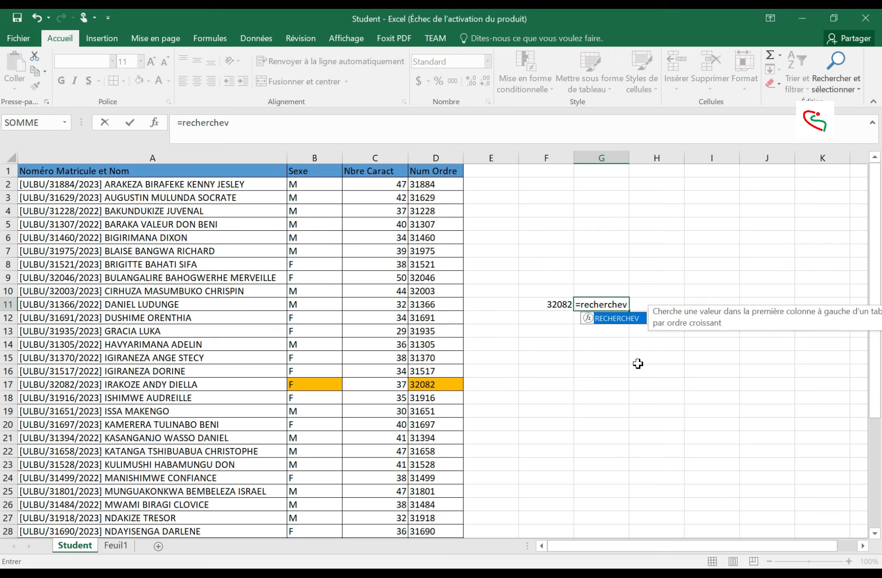
pyautogui.press('Tab')
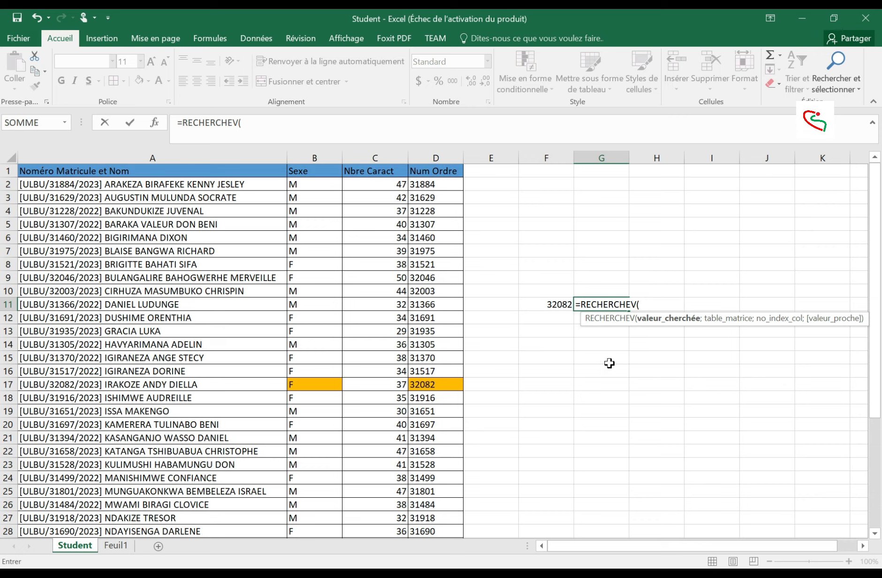
pyautogui.click(553, 305)
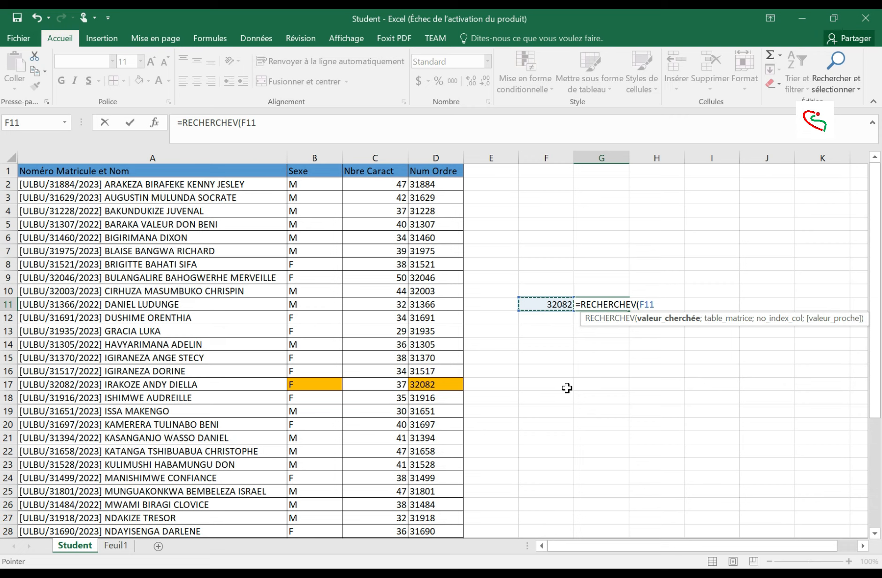
pyautogui.write(',')
pyautogui.press('BackSpace')
pyautogui.write(';')
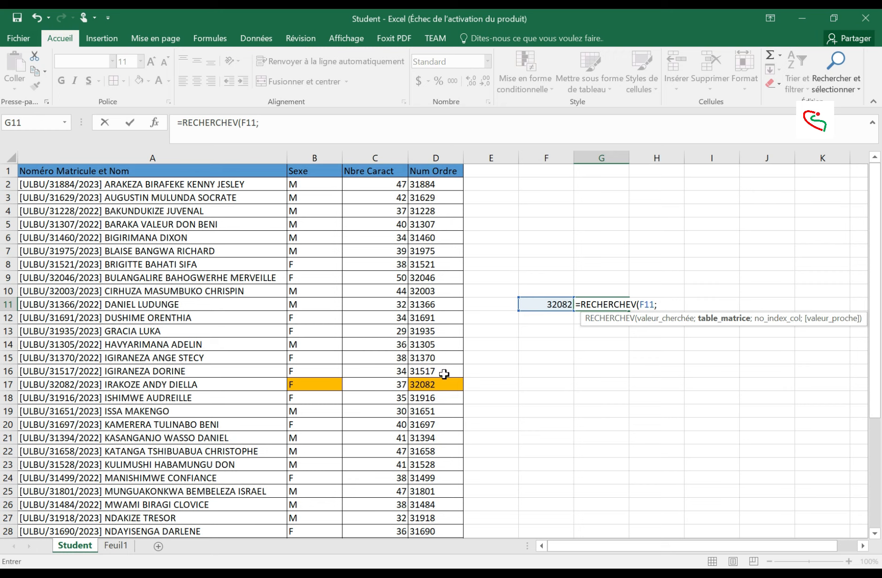
# Complete the G11 formula with table range A2:D28, column index 2 and exact match FAUX, and enter it
pyautogui.moveTo(65, 185); pyautogui.dragTo(450, 529)
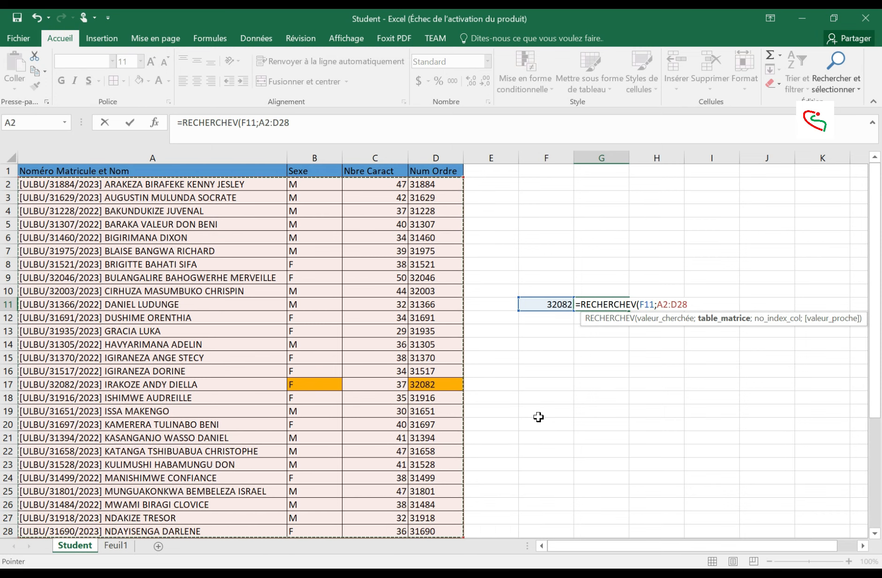
pyautogui.write(';')
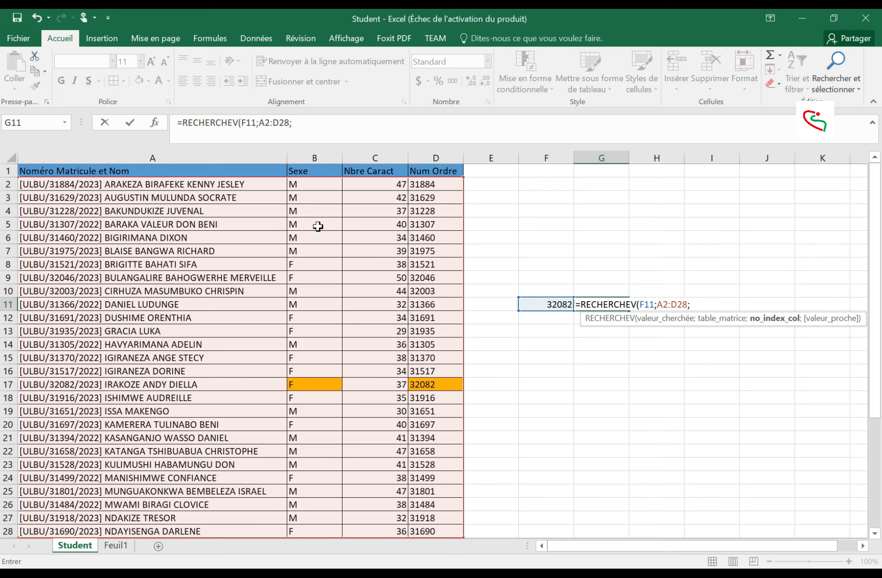
pyautogui.write('2;')
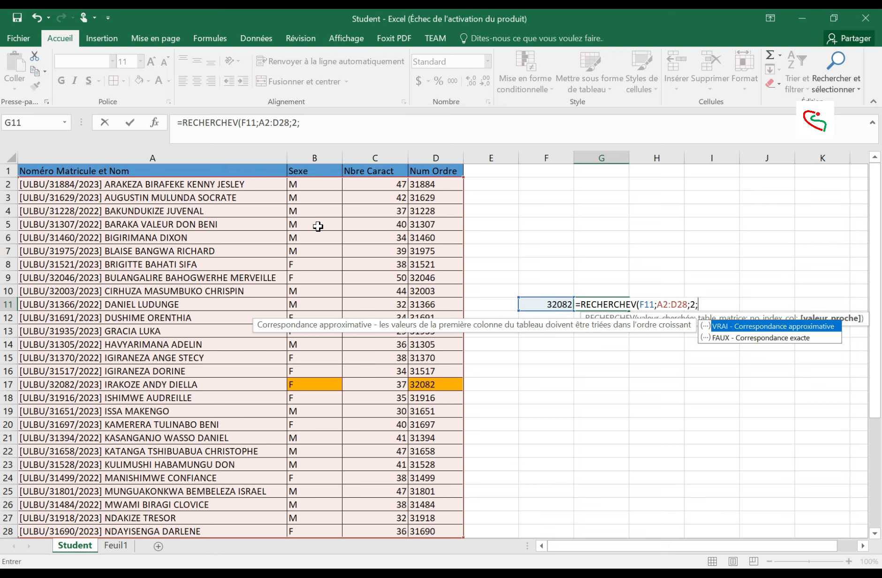
pyautogui.write('faux)')
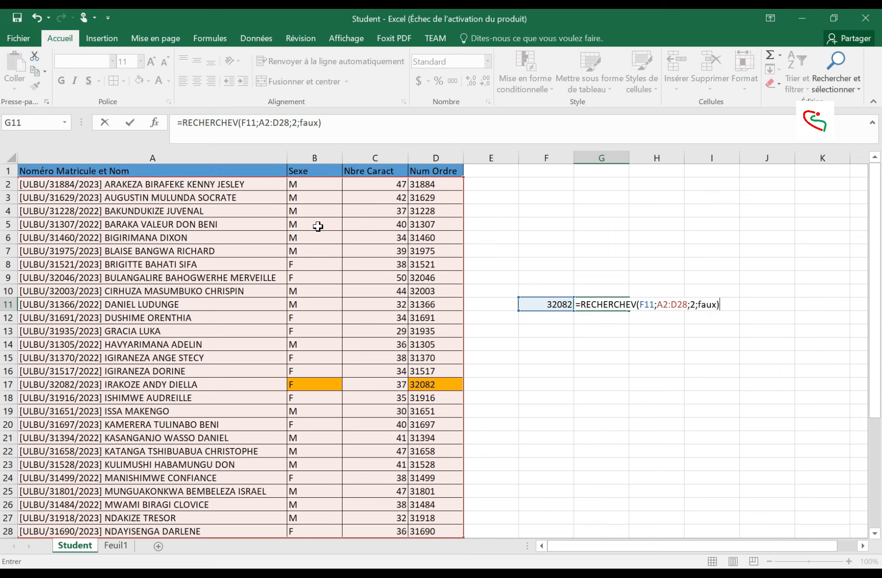
pyautogui.press('Return')
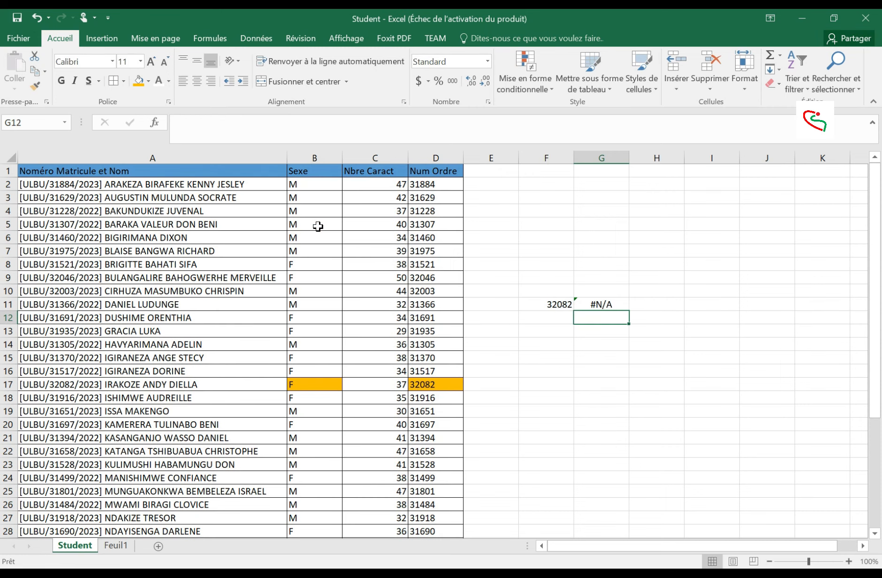
# Inspect the RECHERCHEV result and its formula in cell G11
pyautogui.click(603, 304)
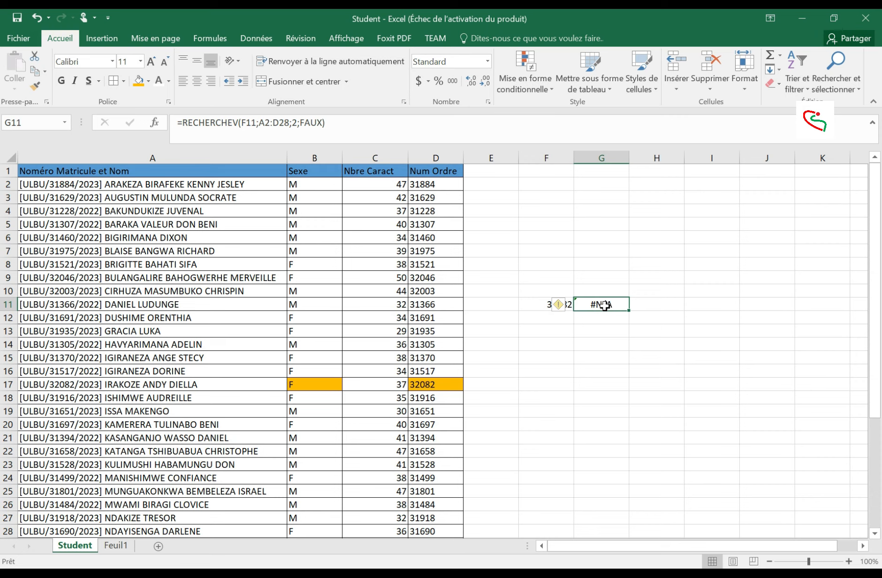
pyautogui.click(605, 345)
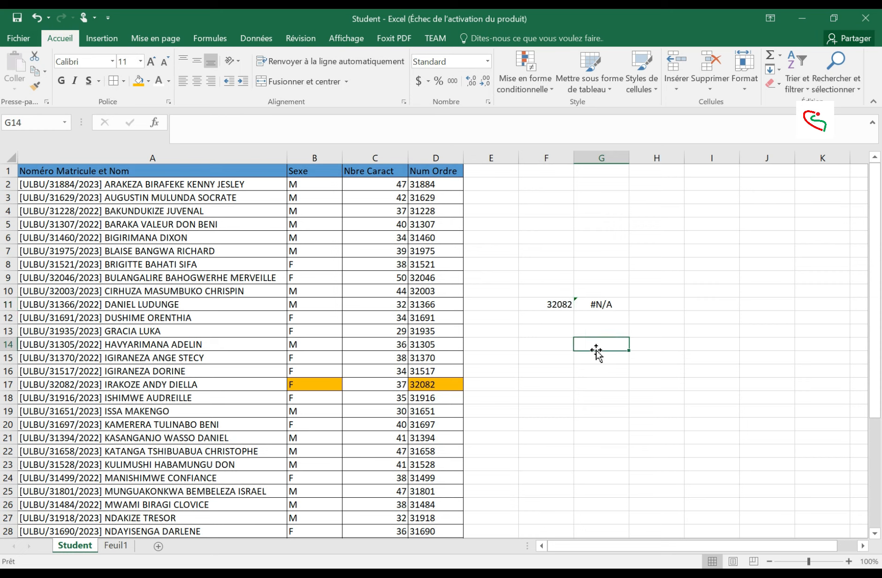
pyautogui.click(609, 305)
pyautogui.click(592, 366)
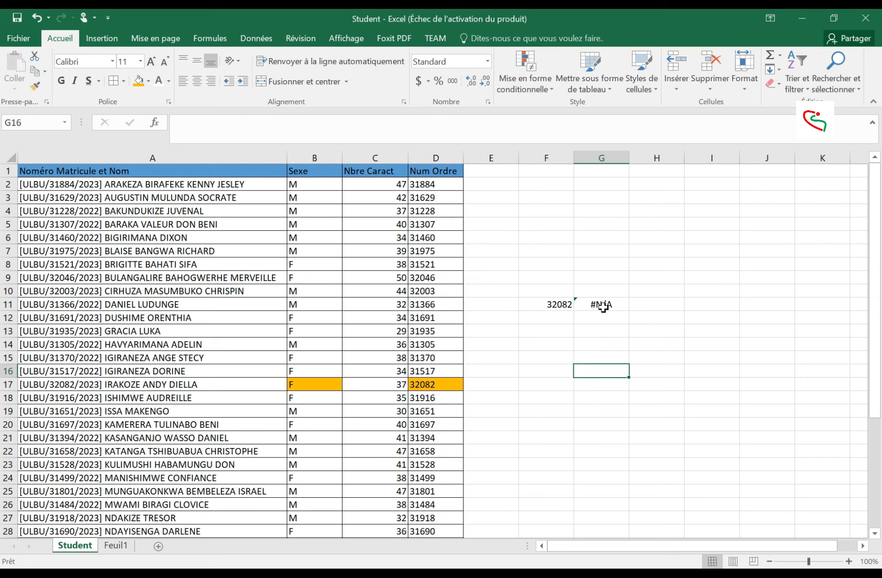
pyautogui.click(606, 311)
pyautogui.click(597, 350)
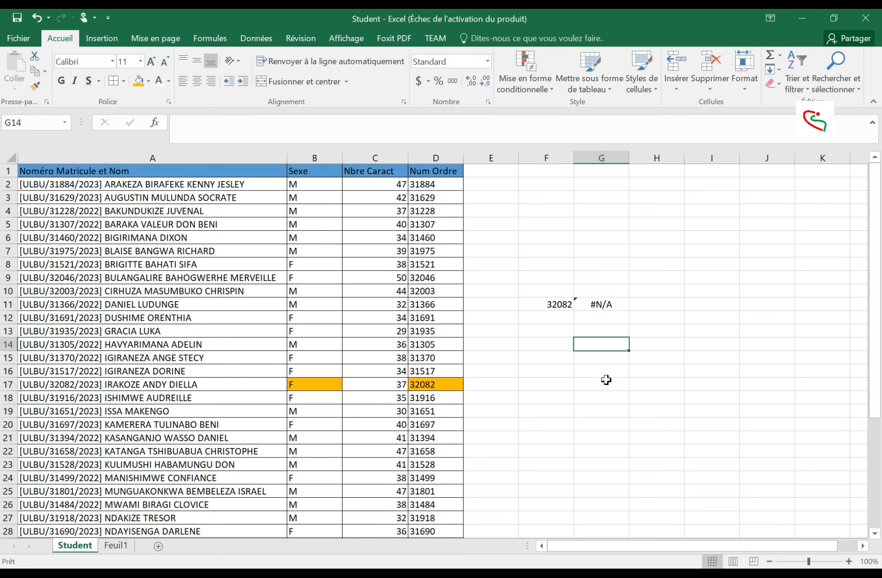
pyautogui.click(611, 302)
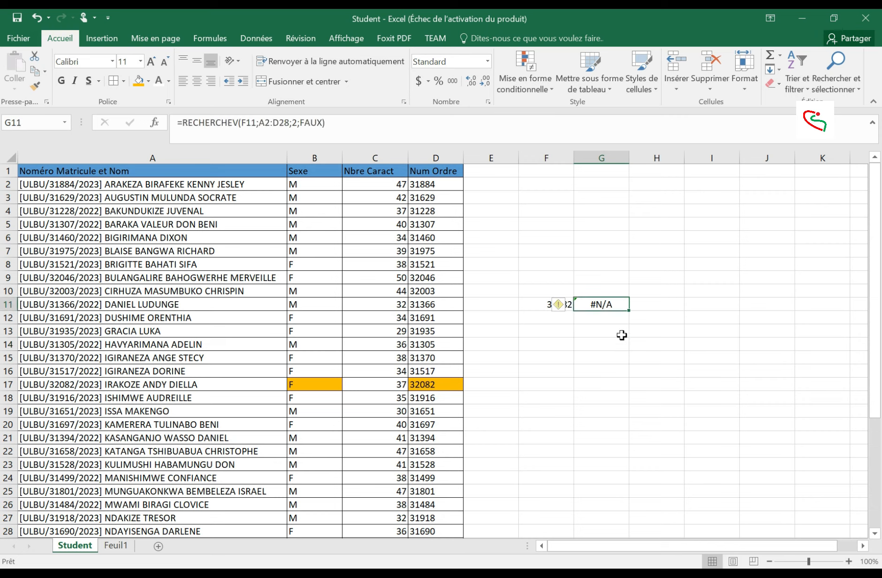
pyautogui.click(619, 331)
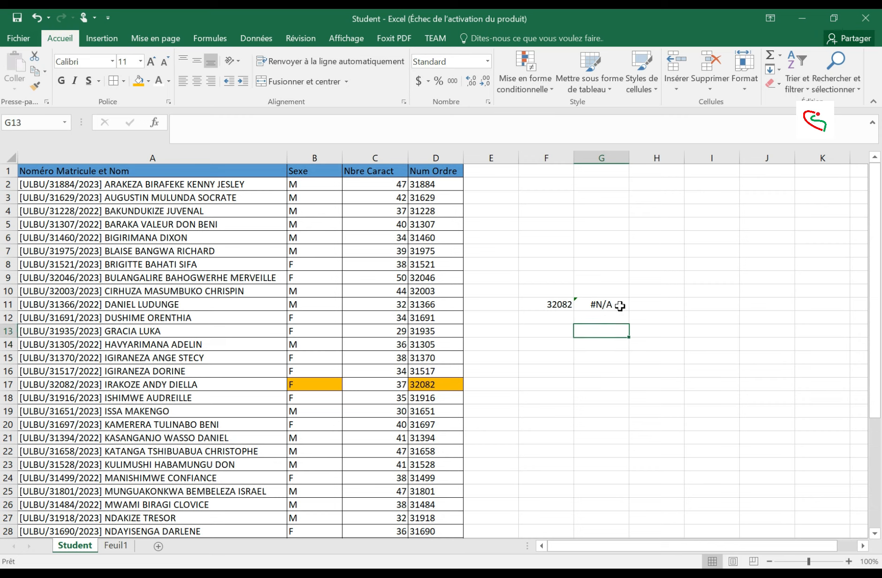
pyautogui.click(619, 306)
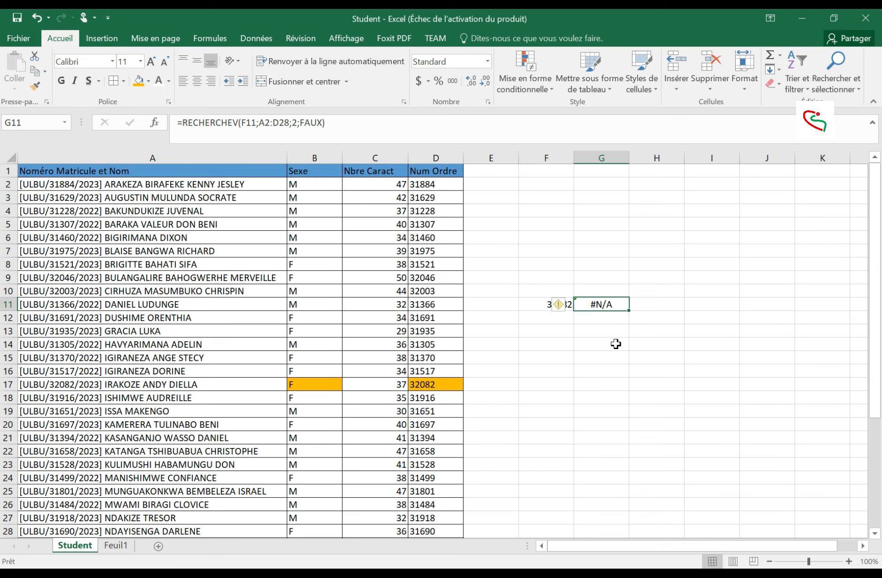
pyautogui.click(616, 344)
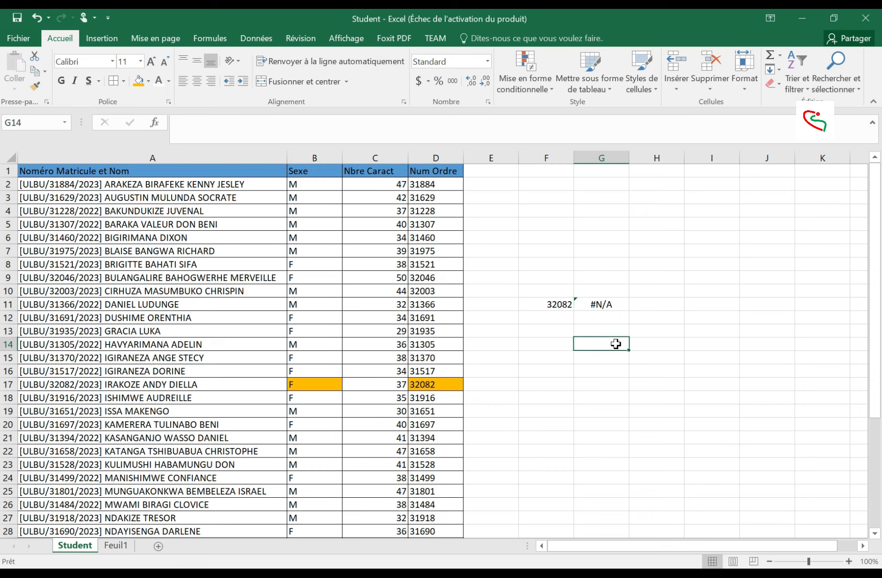
pyautogui.click(605, 304)
pyautogui.click(601, 347)
pyautogui.click(602, 305)
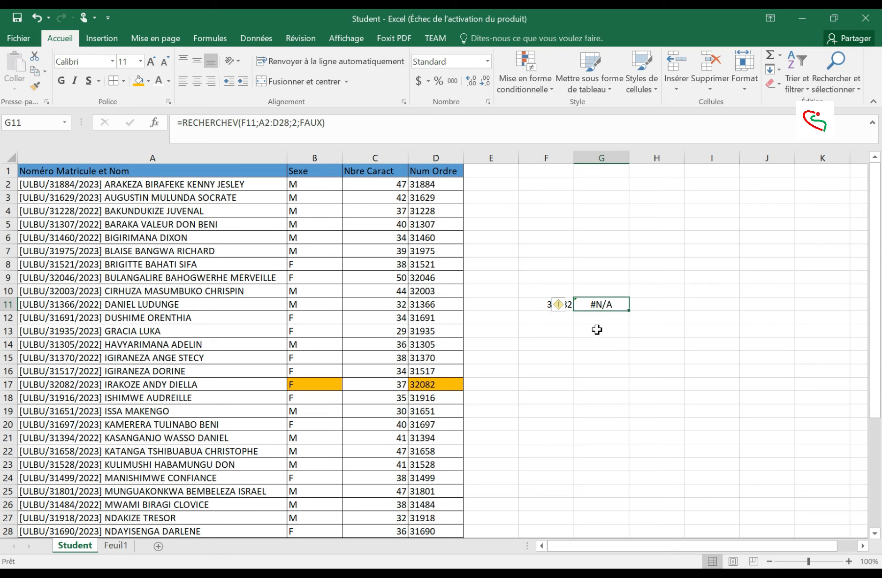
# Try pointing the G11 formula's lookup value at other cells such as F15, F18 and D19, and return it to F11
pyautogui.doubleClick(592, 305)
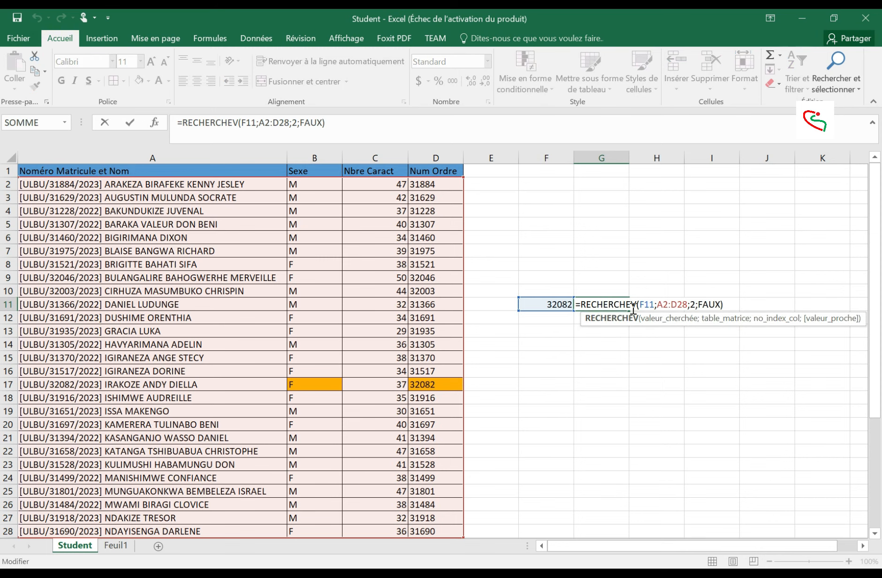
pyautogui.moveTo(655, 304); pyautogui.dragTo(639, 304)
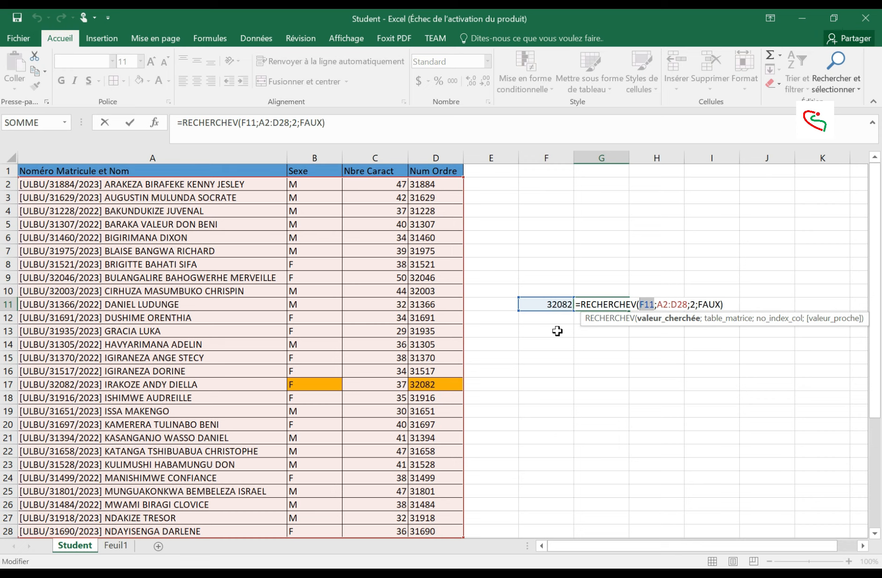
pyautogui.click(556, 358)
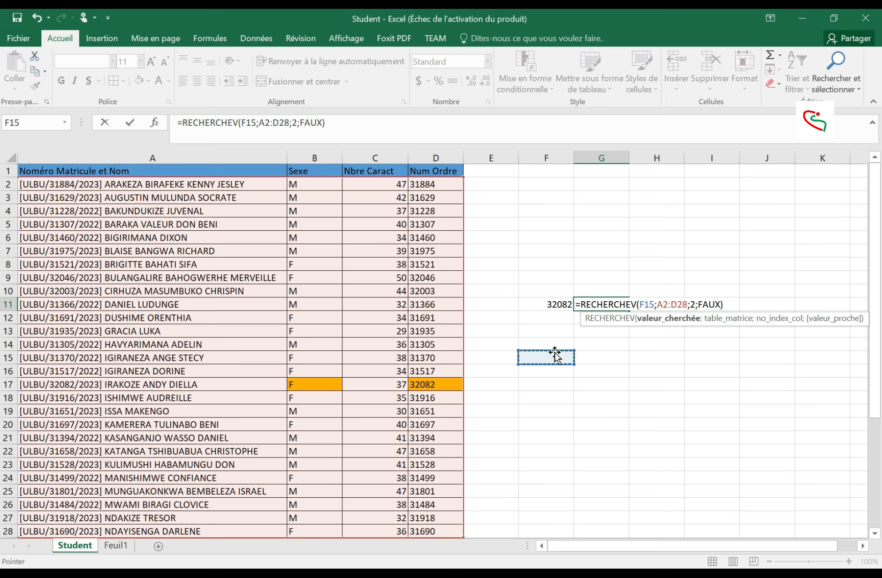
pyautogui.click(552, 398)
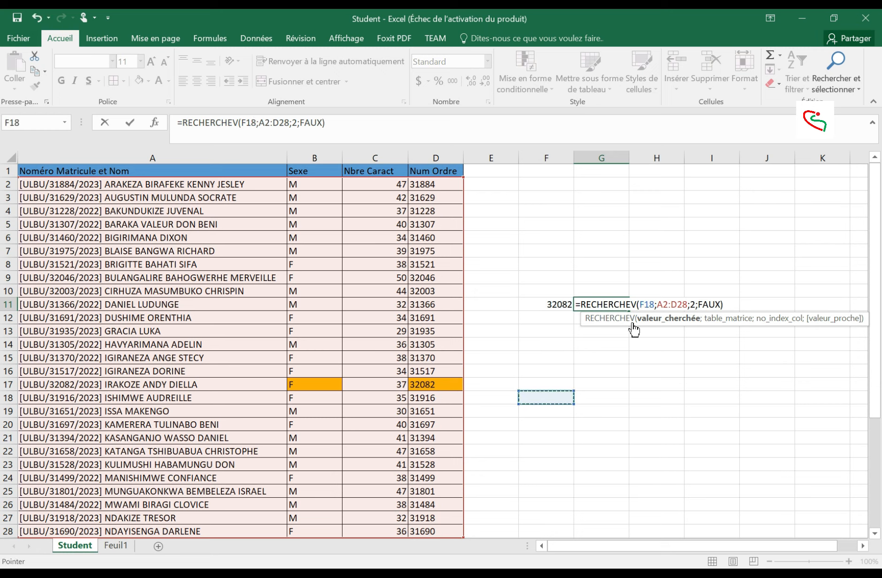
pyautogui.click(585, 253)
pyautogui.click(532, 291)
pyautogui.click(539, 346)
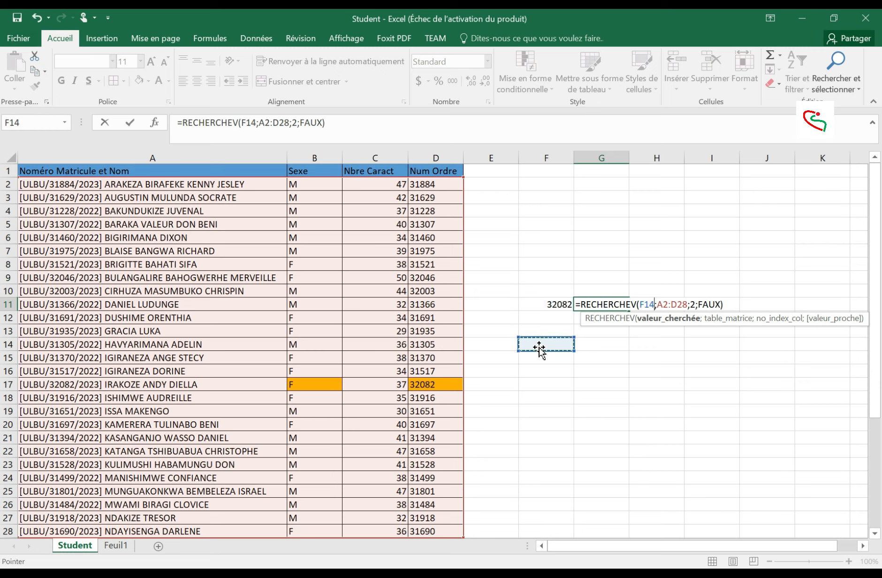
pyautogui.click(493, 366)
pyautogui.click(416, 413)
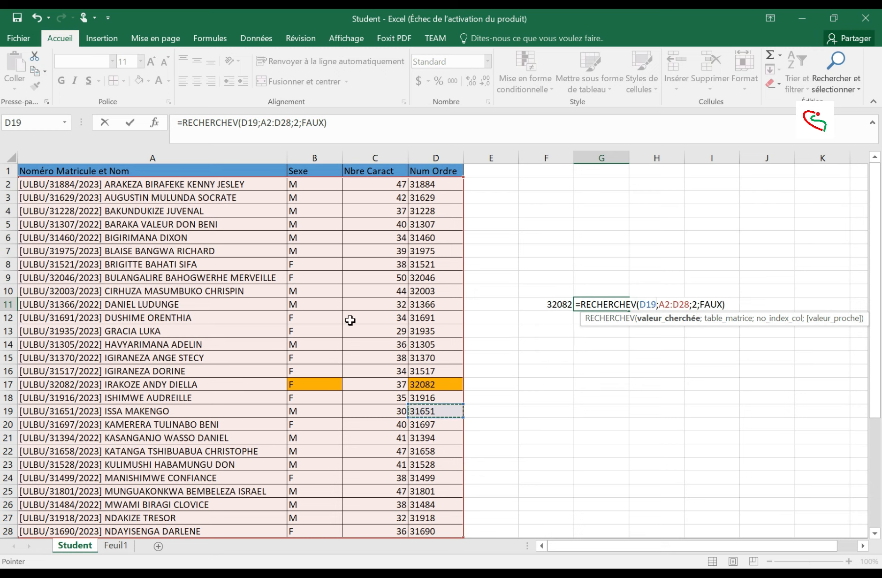
pyautogui.click(403, 320)
pyautogui.click(566, 243)
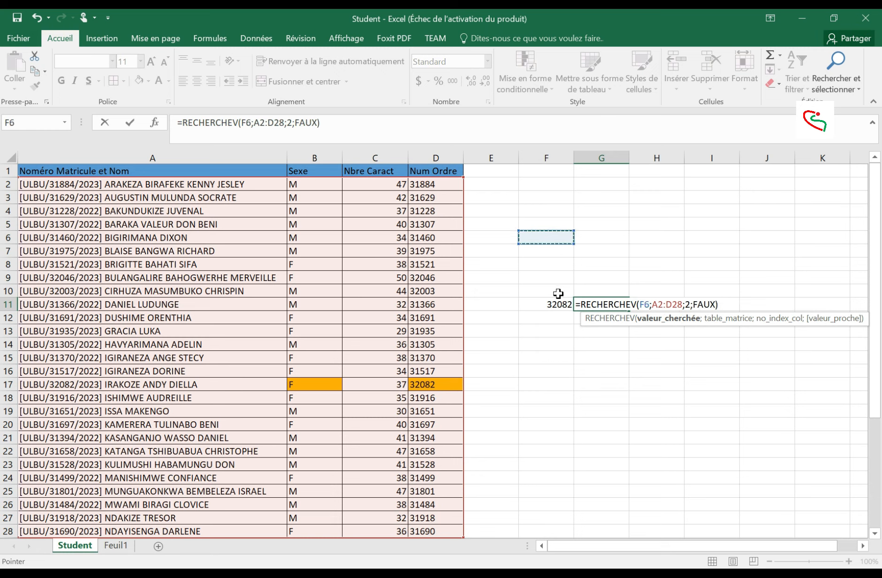
pyautogui.click(530, 274)
pyautogui.click(538, 397)
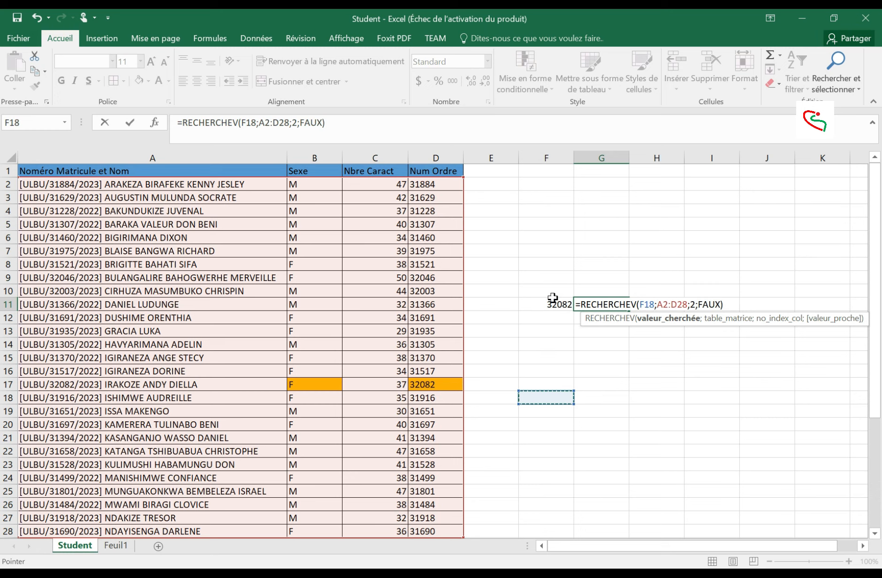
pyautogui.click(550, 278)
pyautogui.click(557, 306)
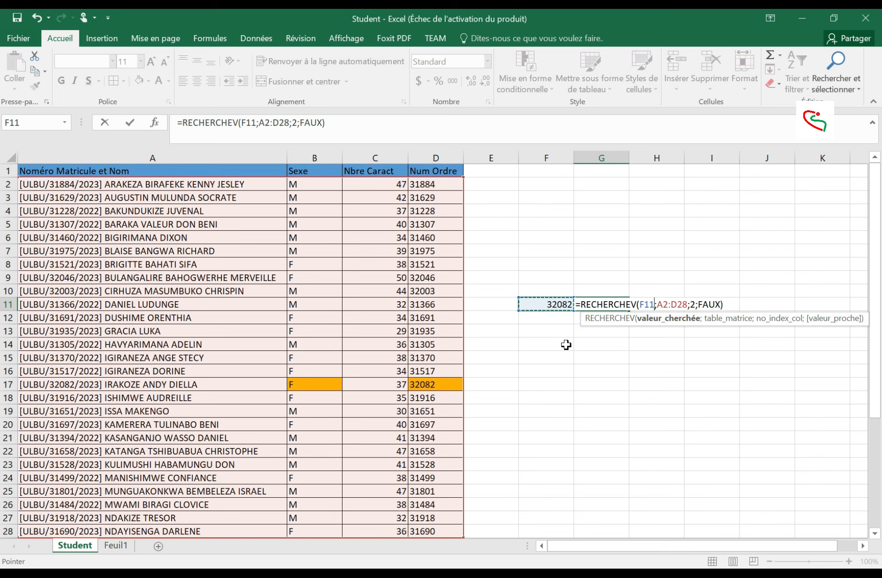
pyautogui.hotkey('ctrl', 'Return')
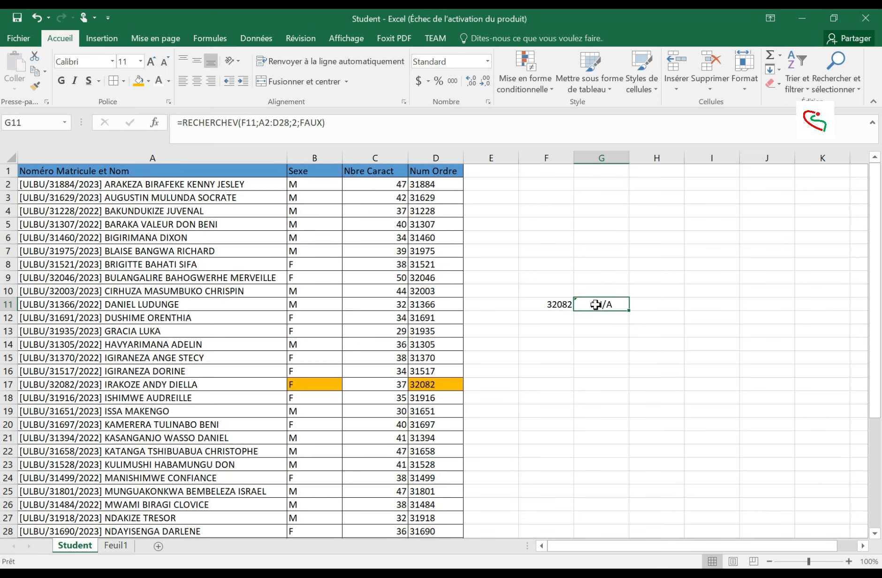
# Inspect the content of lookup cell F11 without changing it
pyautogui.click(554, 304)
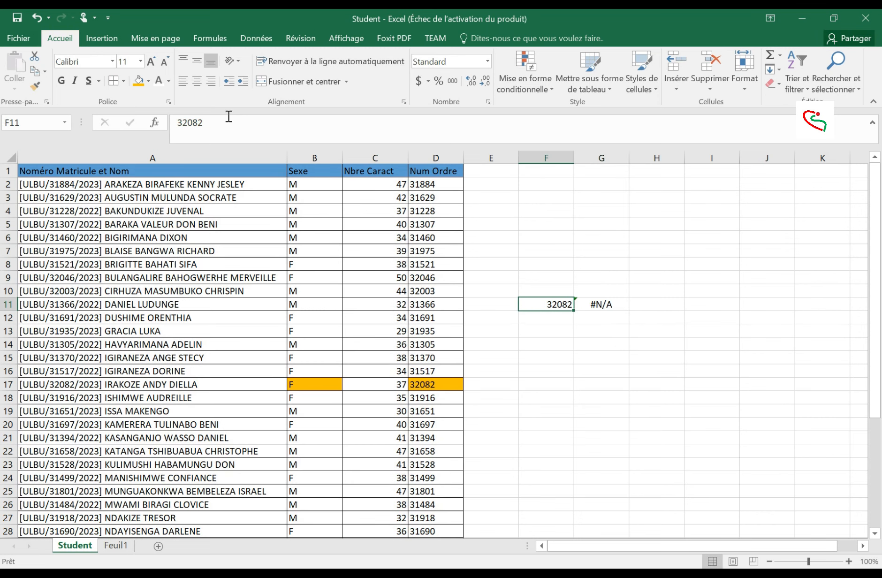
pyautogui.moveTo(229, 117); pyautogui.dragTo(166, 113)
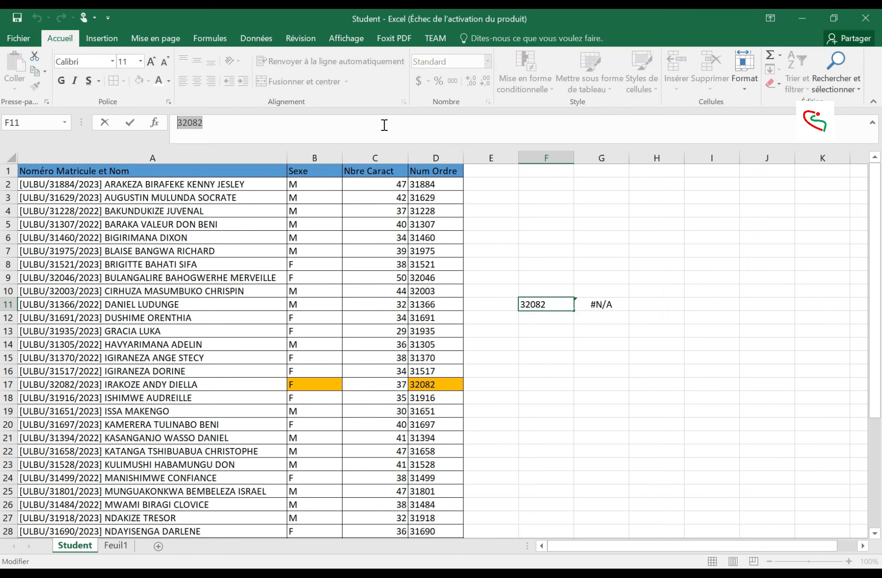
pyautogui.press('Escape')
# Examine the table range argument A2:D28 in the G11 formula and leave the formula unedited
pyautogui.doubleClick(597, 303)
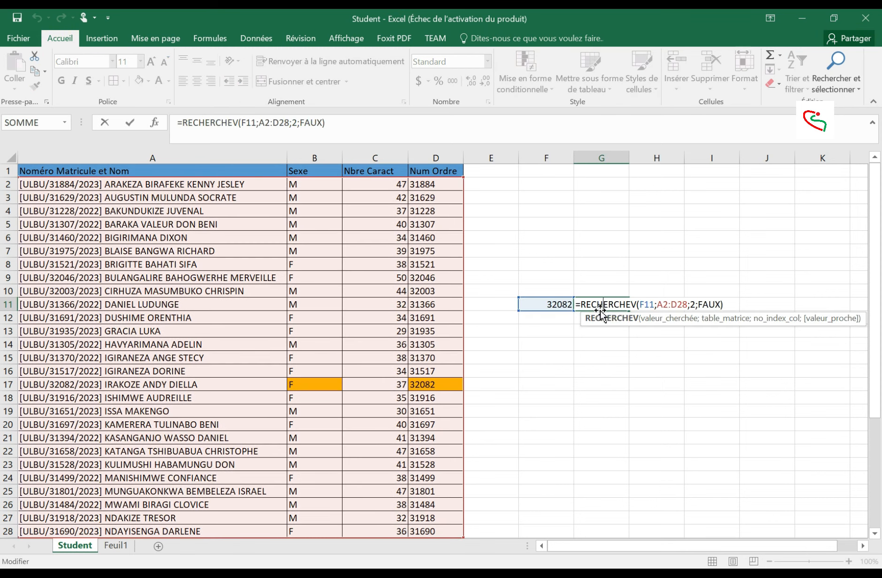
pyautogui.moveTo(658, 301); pyautogui.dragTo(687, 301)
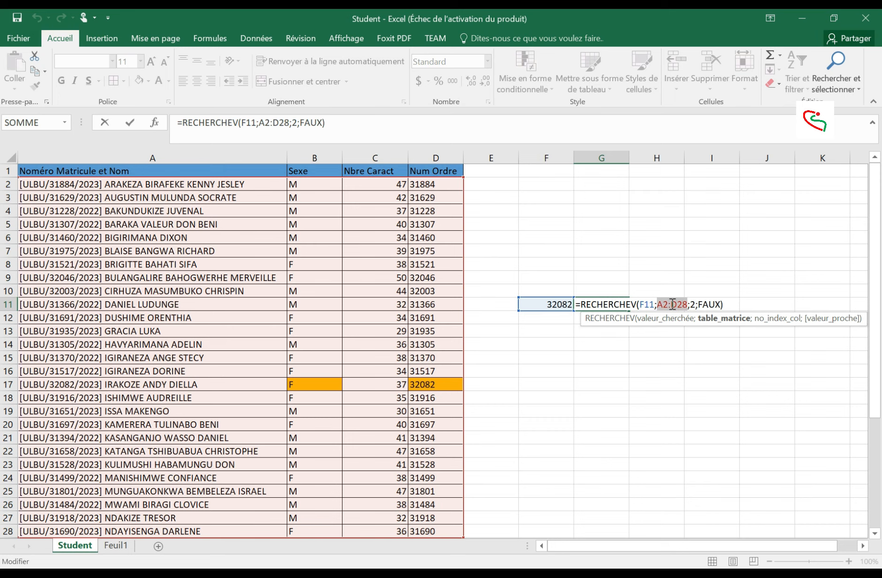
pyautogui.click(595, 424)
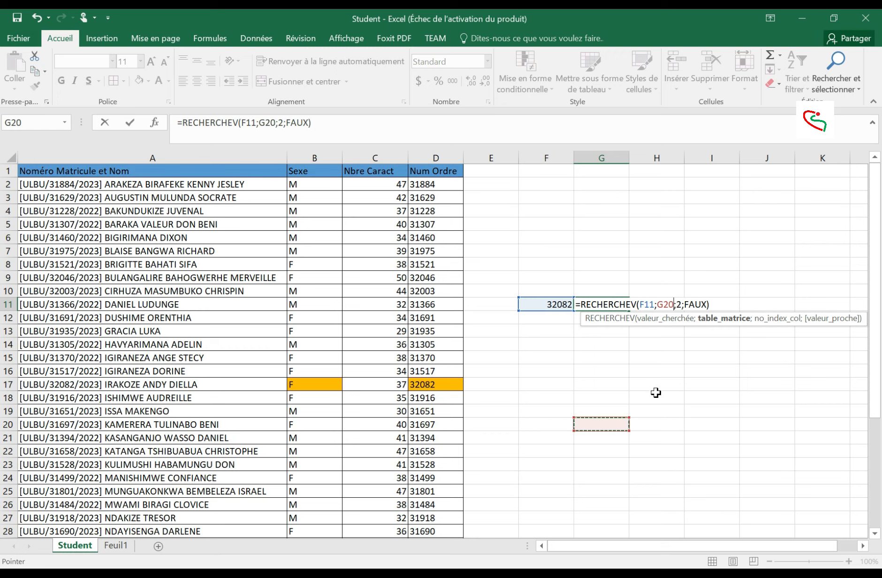
pyautogui.press('Escape')
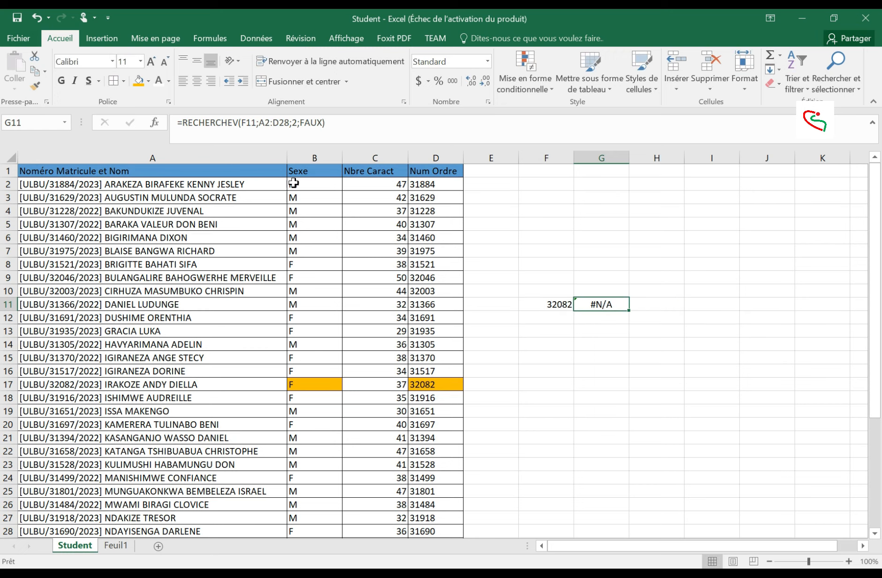
# Check the contents of several cells in the Sexe column, including B12, B15 and B22, for typed values or formulas
pyautogui.moveTo(302, 188); pyautogui.dragTo(305, 521)
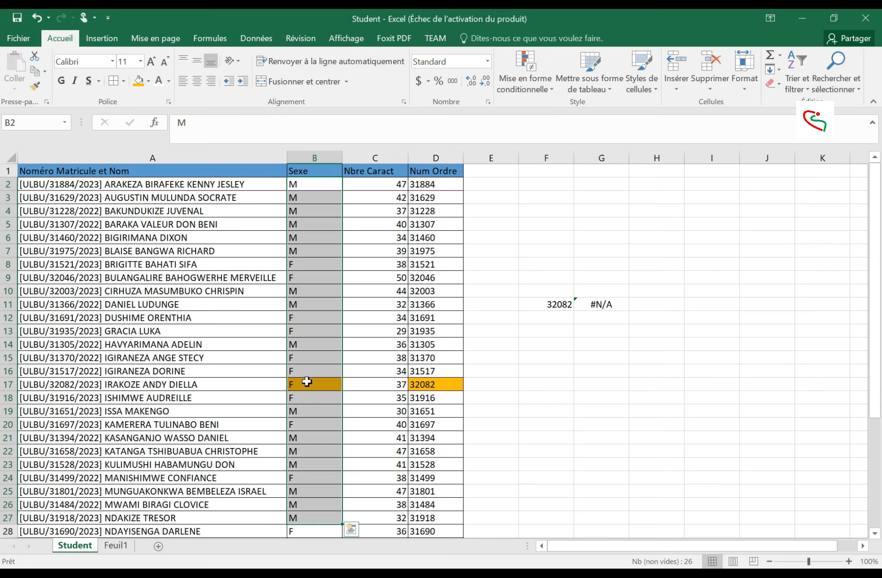
pyautogui.click(315, 308)
pyautogui.click(317, 238)
pyautogui.click(317, 209)
pyautogui.click(311, 188)
pyautogui.click(310, 227)
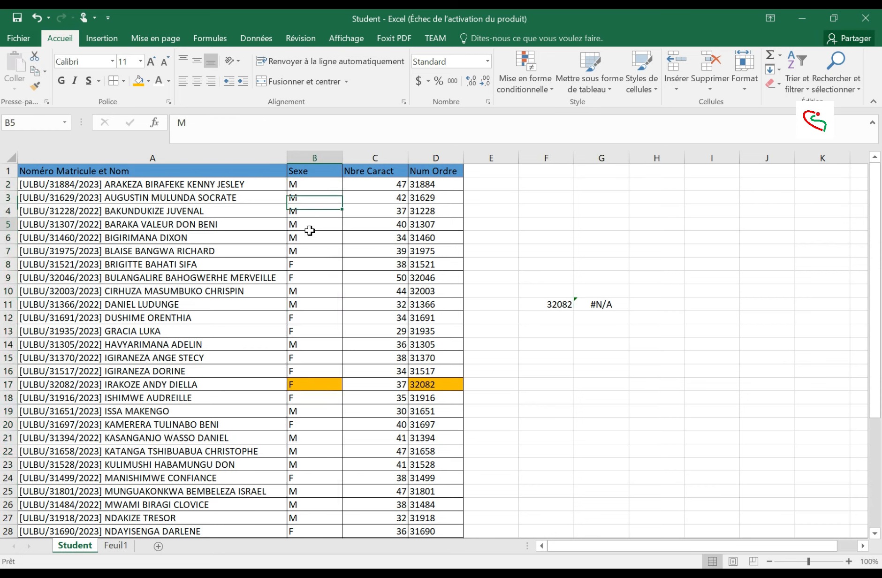
pyautogui.click(310, 318)
pyautogui.doubleClick(177, 125)
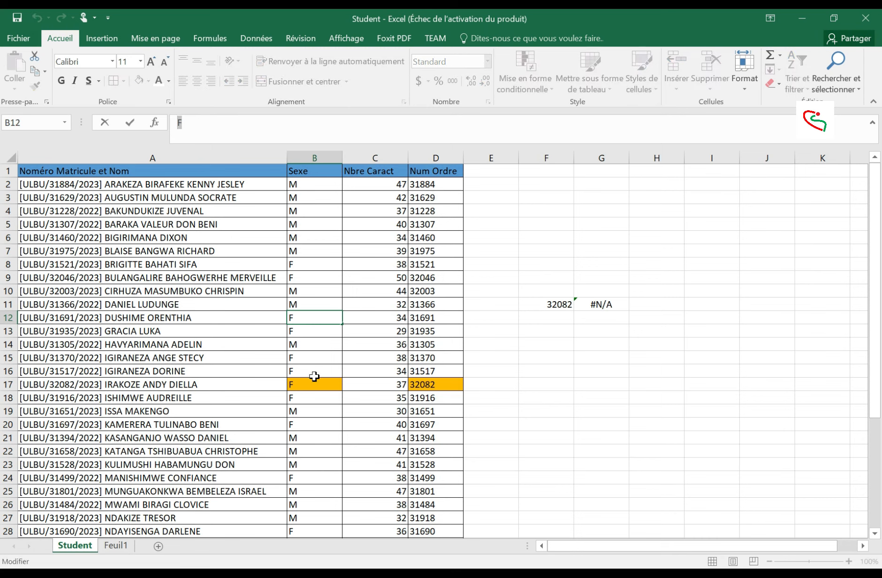
pyautogui.press('Return')
pyautogui.click(312, 359)
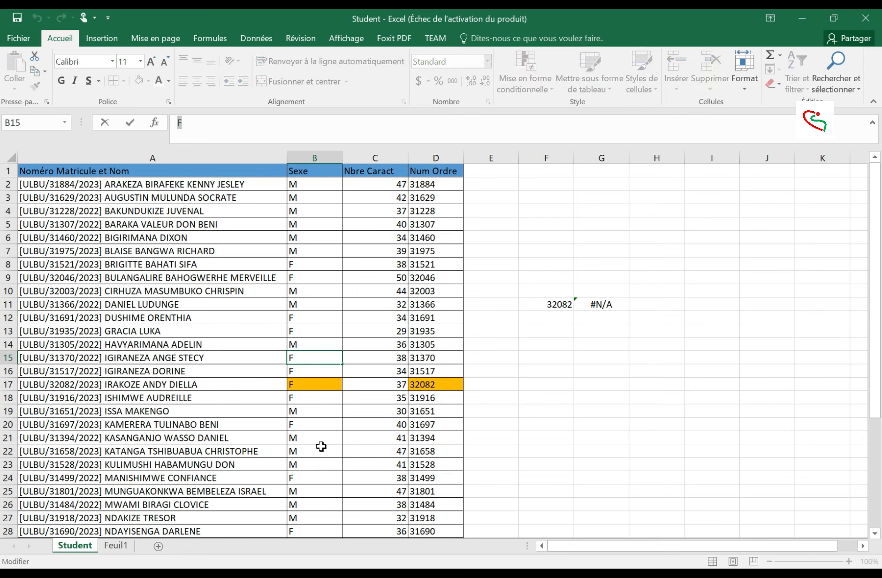
pyautogui.click(319, 449)
pyautogui.doubleClick(183, 122)
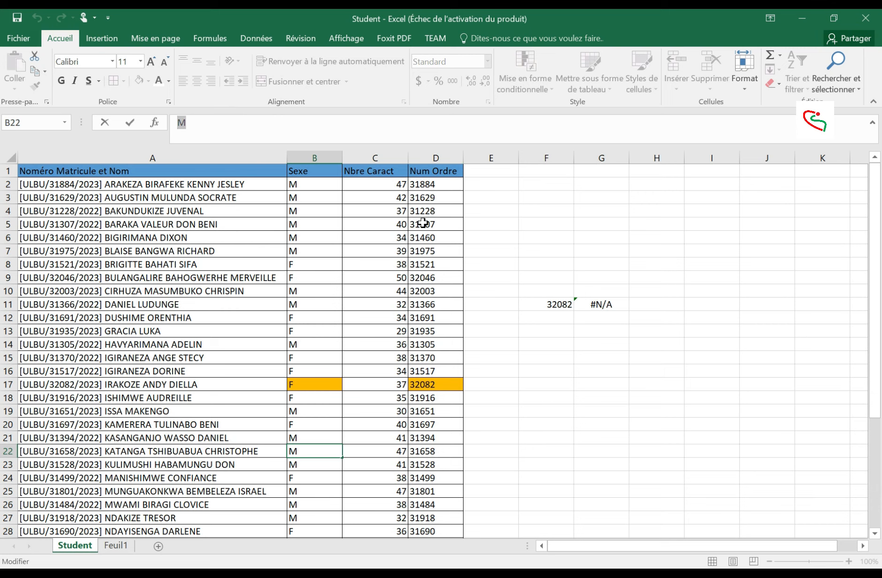
# Check several Num Ordre cells in column D, such as D6, D22 and D3, for typed values or formulas
pyautogui.click(430, 239)
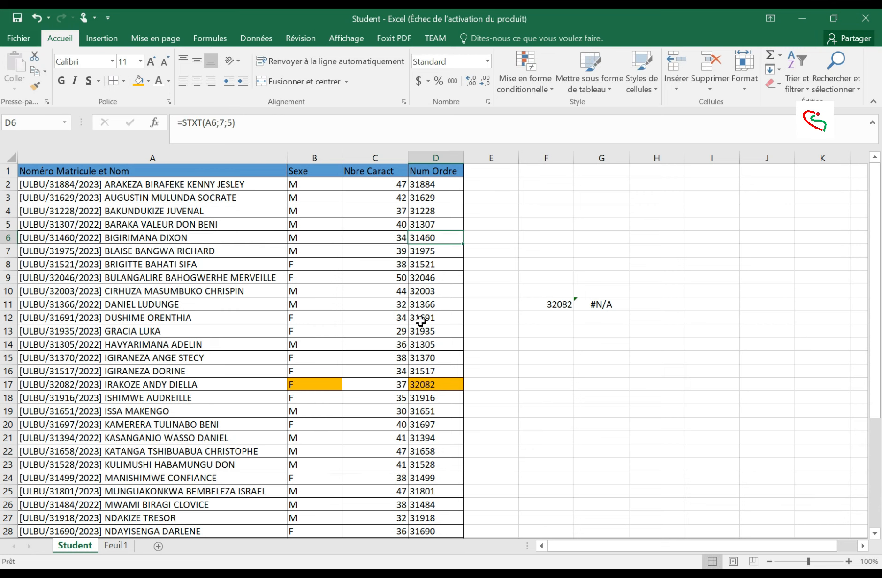
pyautogui.click(416, 266)
pyautogui.click(423, 206)
pyautogui.click(436, 333)
pyautogui.click(419, 452)
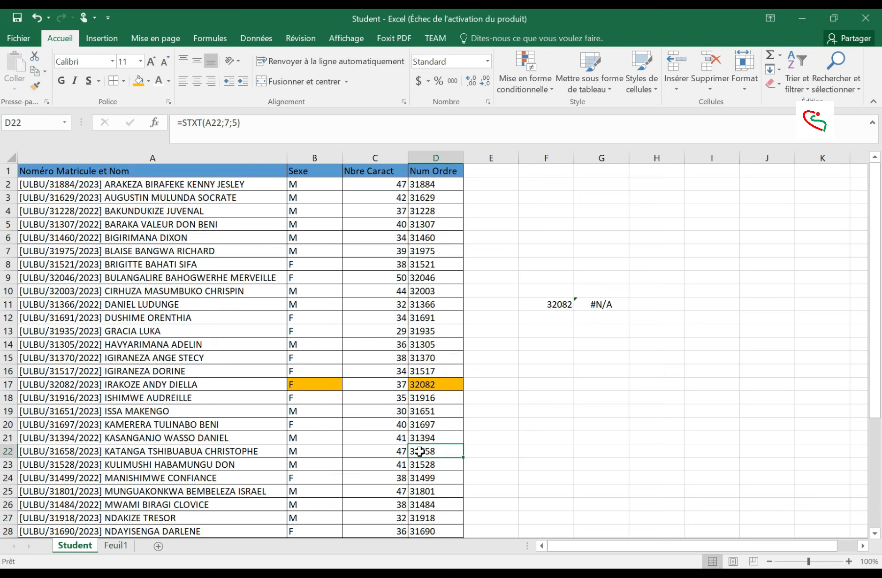
pyautogui.click(418, 504)
pyautogui.click(422, 357)
pyautogui.click(423, 305)
pyautogui.click(425, 224)
pyautogui.click(425, 199)
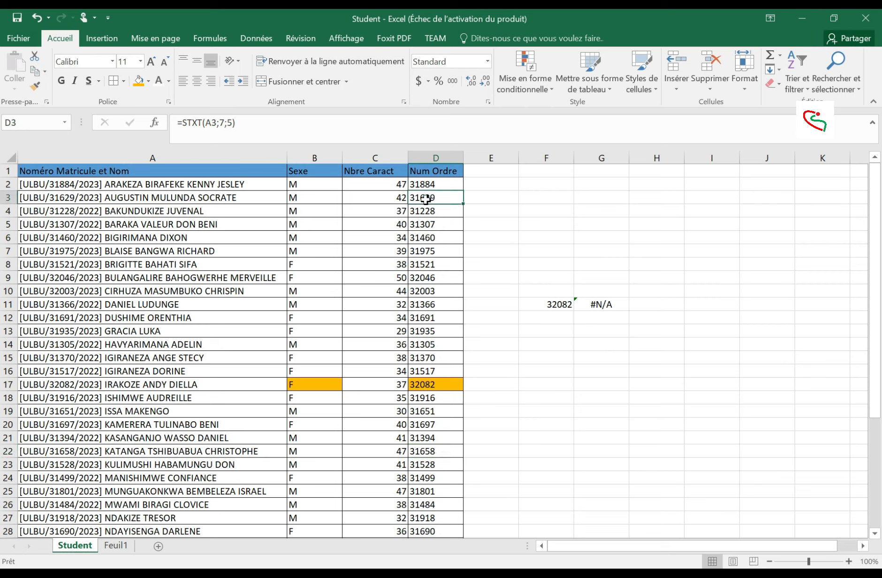
# Inspect the full STXT formula in cell D2 and leave it unedited
pyautogui.click(422, 184)
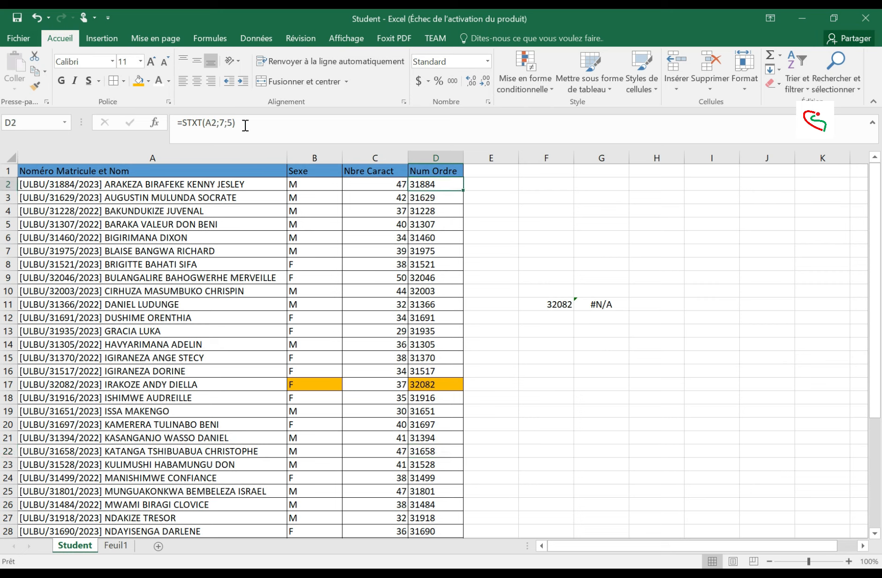
pyautogui.moveTo(244, 126); pyautogui.dragTo(173, 124)
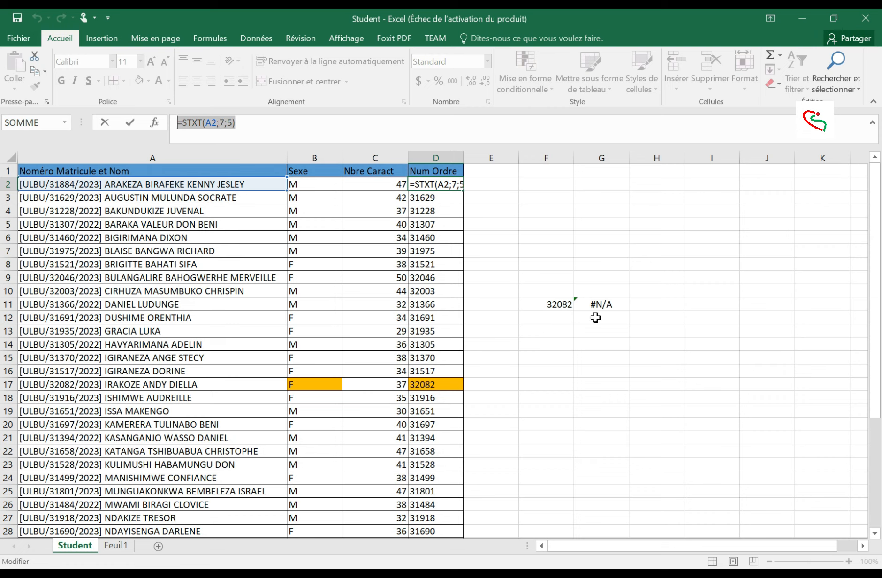
pyautogui.press('Escape')
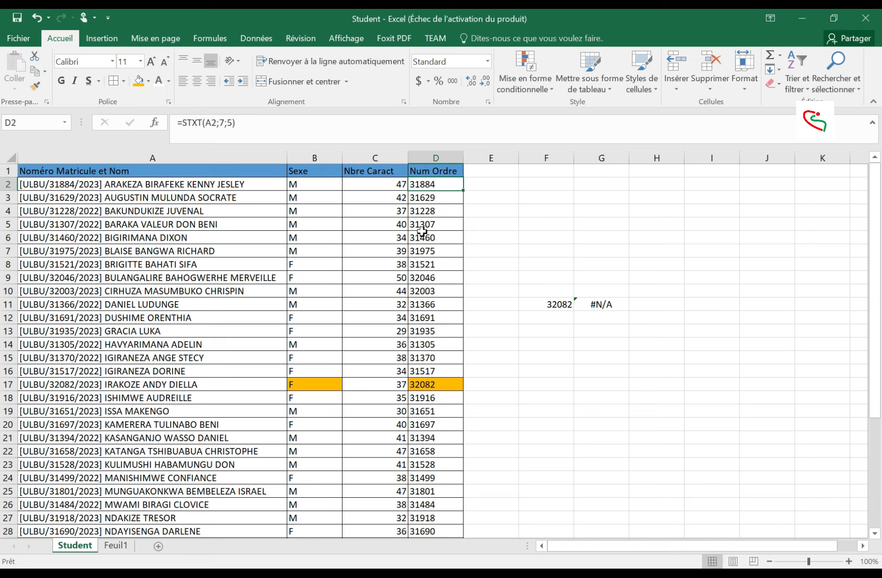
# Copy the Num Ordre column including its header, D1:D40
pyautogui.click(437, 156)
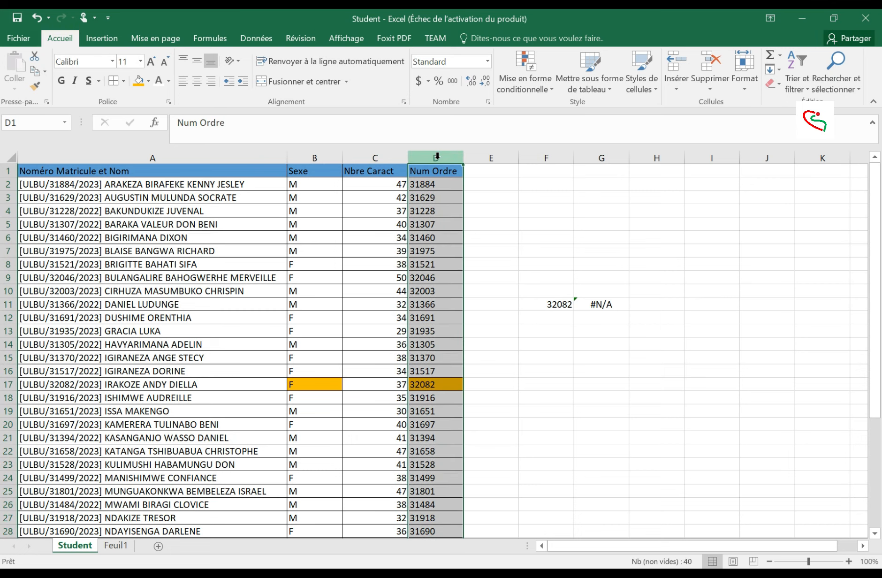
pyautogui.moveTo(449, 171); pyautogui.dragTo(442, 516)
pyautogui.scroll(5, 449, 309)
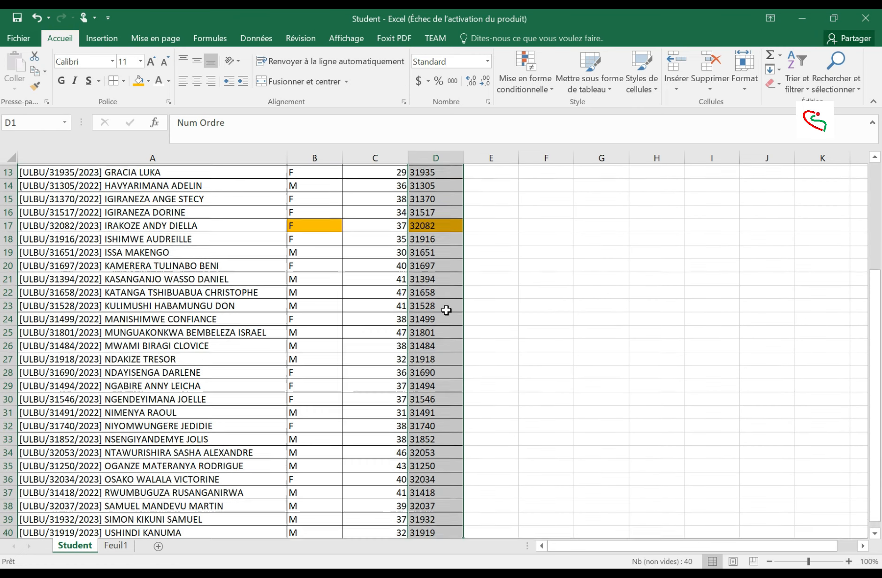
pyautogui.rightClick(445, 204)
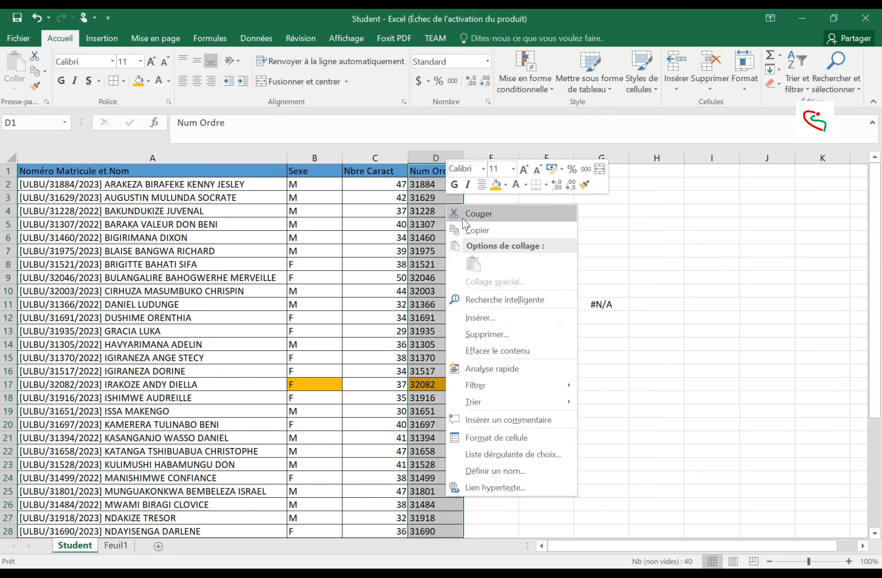
pyautogui.click(477, 226)
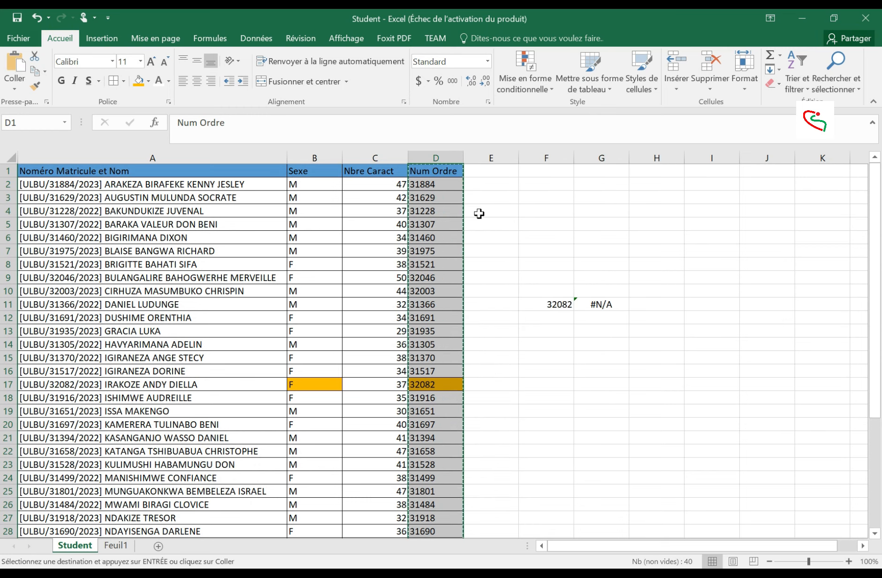
# Paste the copied Num Ordre column at E1 with its formatting and replace the pasted formulas with values only
pyautogui.click(489, 170)
pyautogui.rightClick(488, 171)
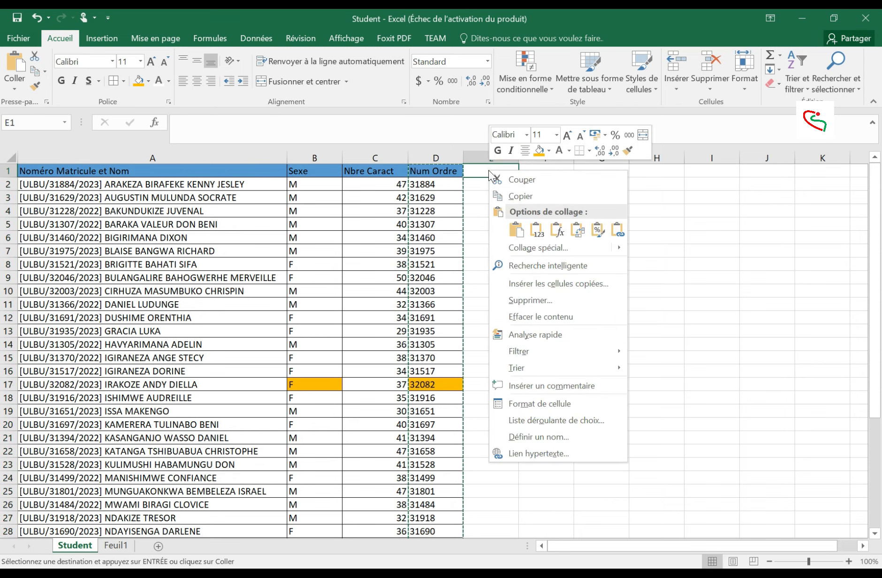
pyautogui.click(517, 228)
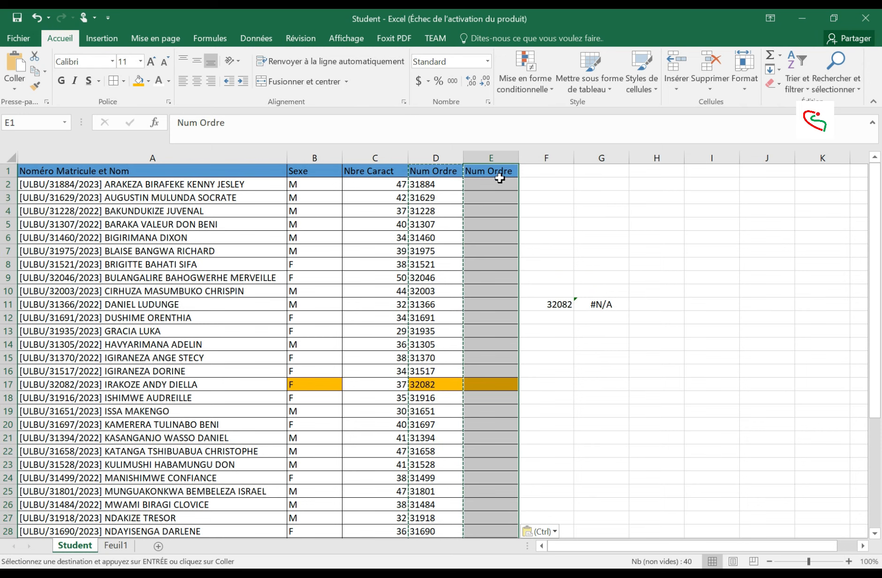
pyautogui.rightClick(500, 174)
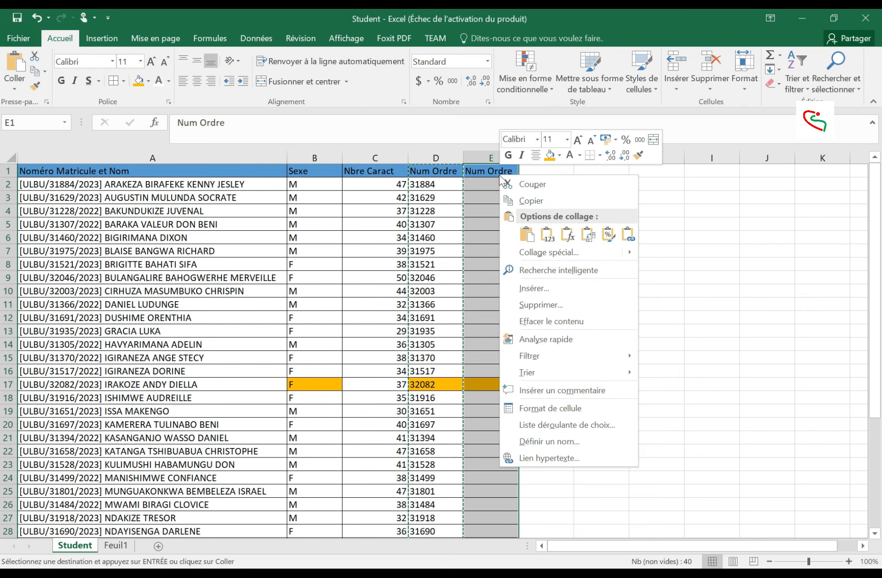
pyautogui.click(546, 235)
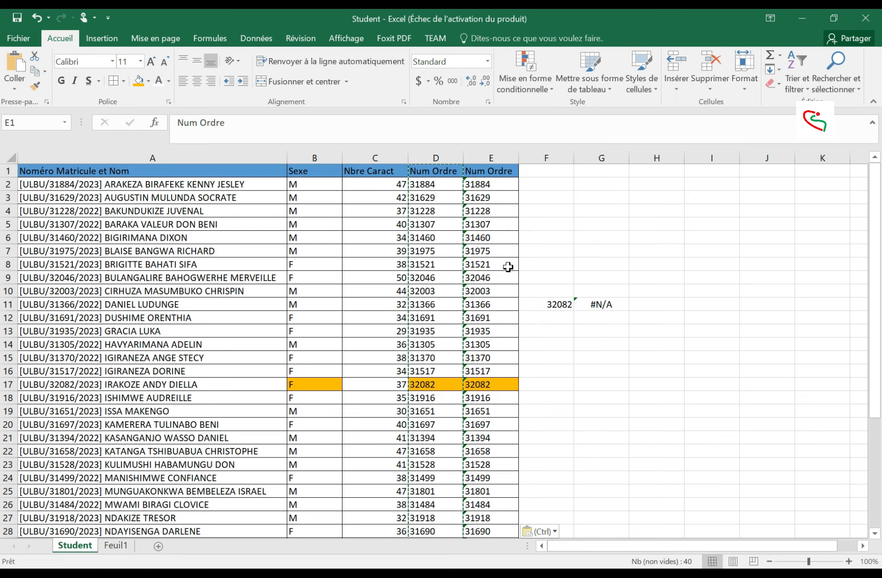
# Check the pasted Num Ordre cells in column E for plain values instead of formulas
pyautogui.scroll(-8, 508, 281)
pyautogui.scroll(8, 507, 282)
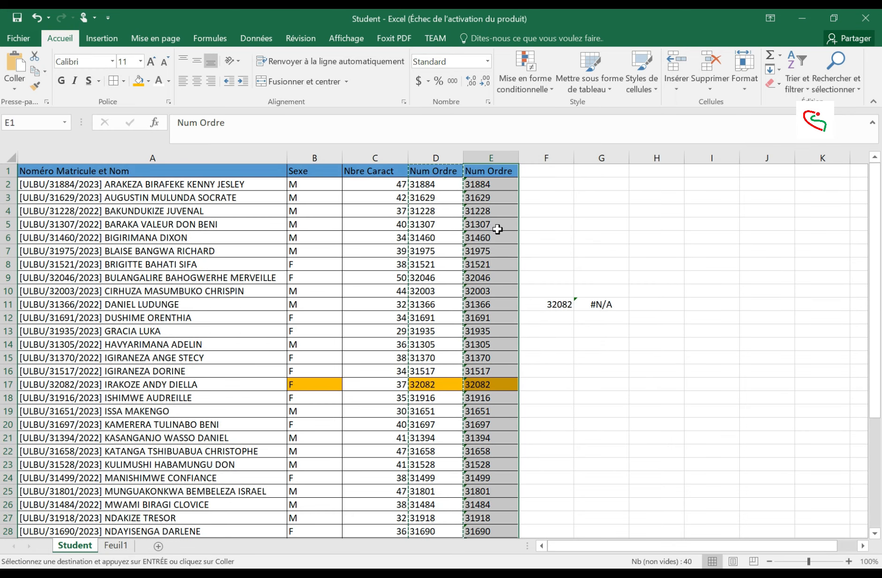
pyautogui.click(492, 197)
pyautogui.click(488, 186)
pyautogui.press('Down')
pyautogui.press('Down')
pyautogui.press('Down')
pyautogui.press('Down')
pyautogui.press('Down')
pyautogui.press('Down')
pyautogui.press('Down')
pyautogui.press('Down')
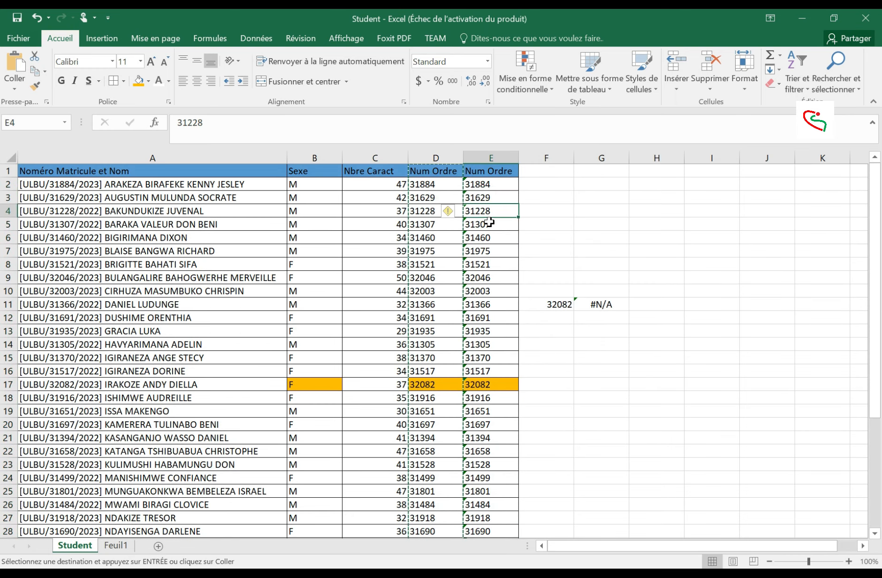
pyautogui.press('Up')
pyautogui.press('Up')
pyautogui.press('Up')
pyautogui.press('Up')
pyautogui.press('Up')
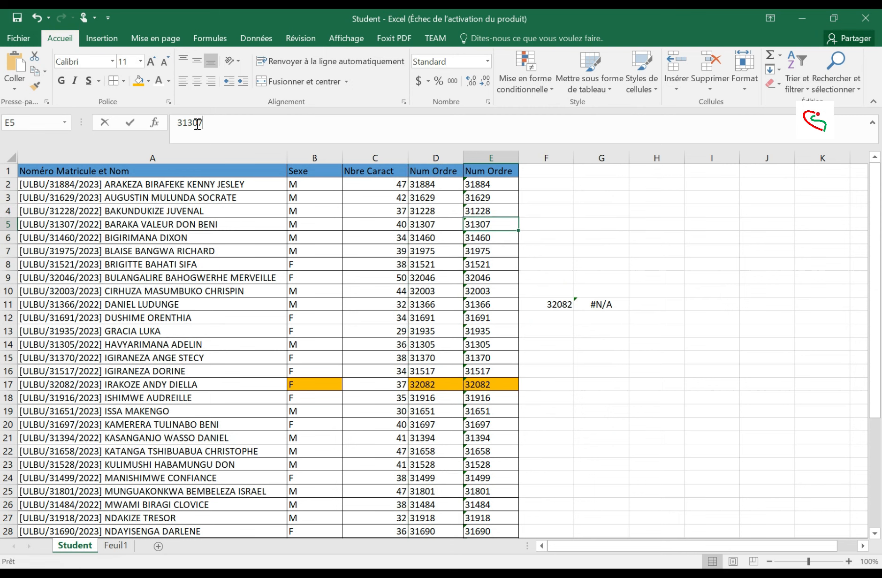
# Compare the content of E5 with the STXT formula in D5, leaving the formula unedited
pyautogui.moveTo(199, 124); pyautogui.dragTo(172, 124)
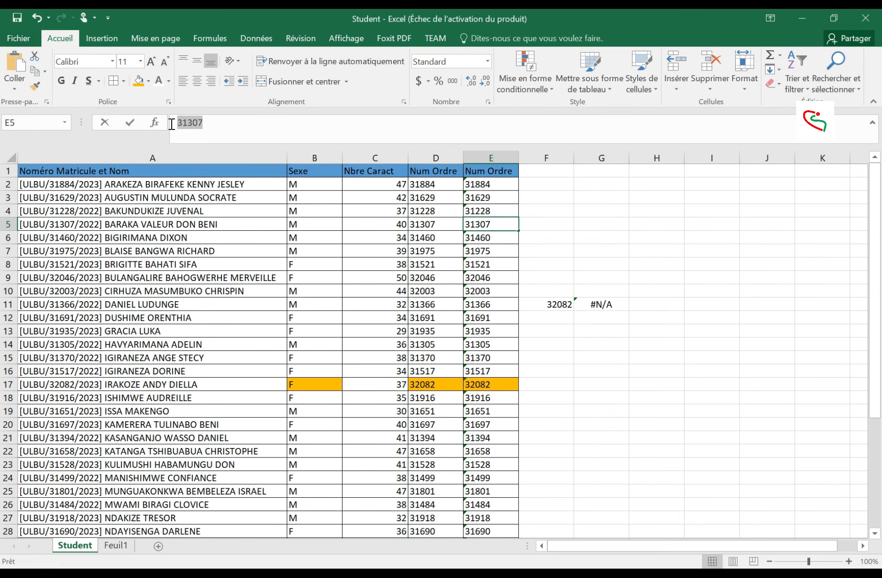
pyautogui.click(431, 225)
pyautogui.moveTo(234, 124); pyautogui.dragTo(177, 124)
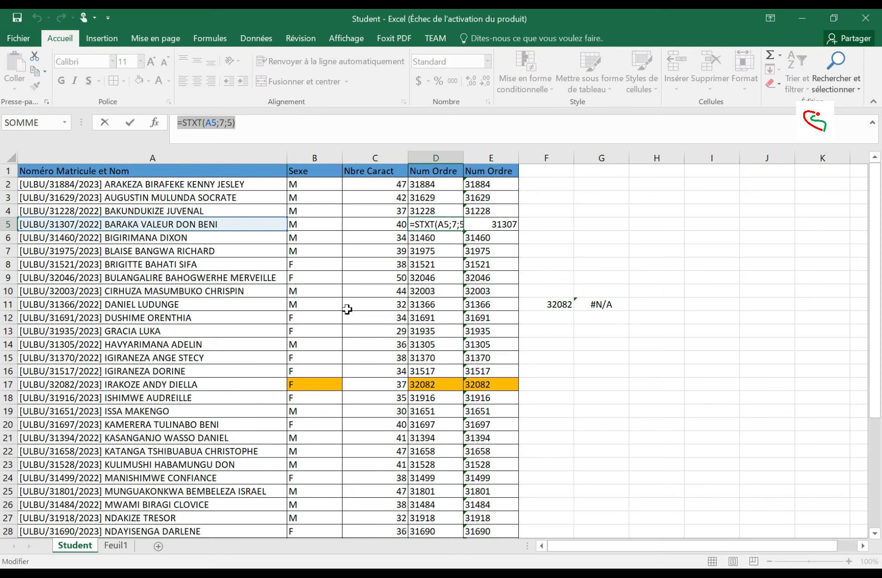
pyautogui.press('Escape')
pyautogui.click(490, 240)
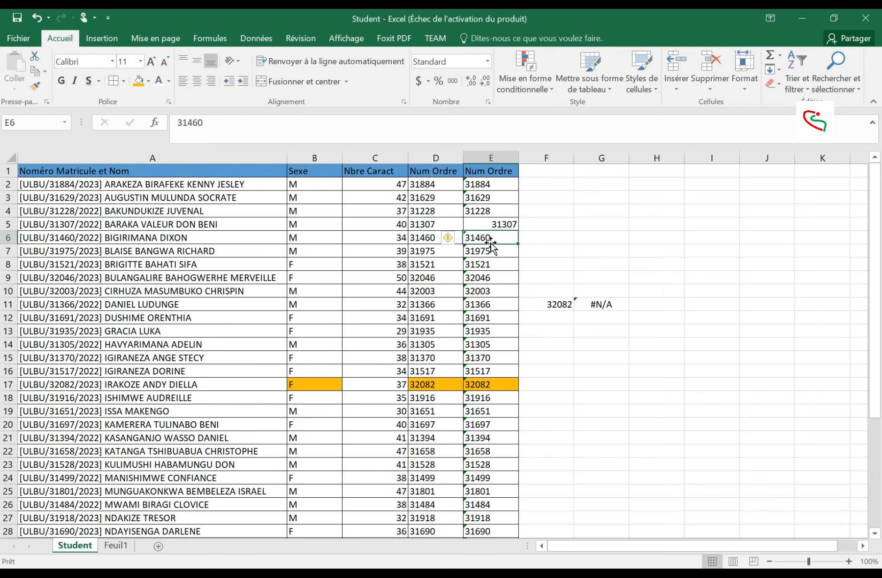
pyautogui.click(490, 225)
pyautogui.click(436, 222)
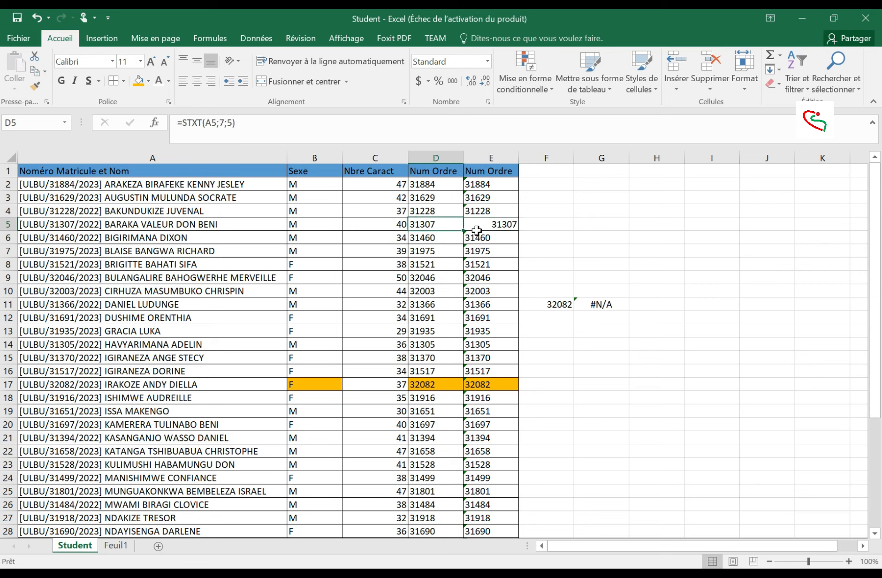
pyautogui.click(486, 224)
# Review the values in column E, including E17, against column D's formulas and the RECHERCHEV formula in G11
pyautogui.moveTo(482, 189); pyautogui.dragTo(497, 516)
pyautogui.click(501, 441)
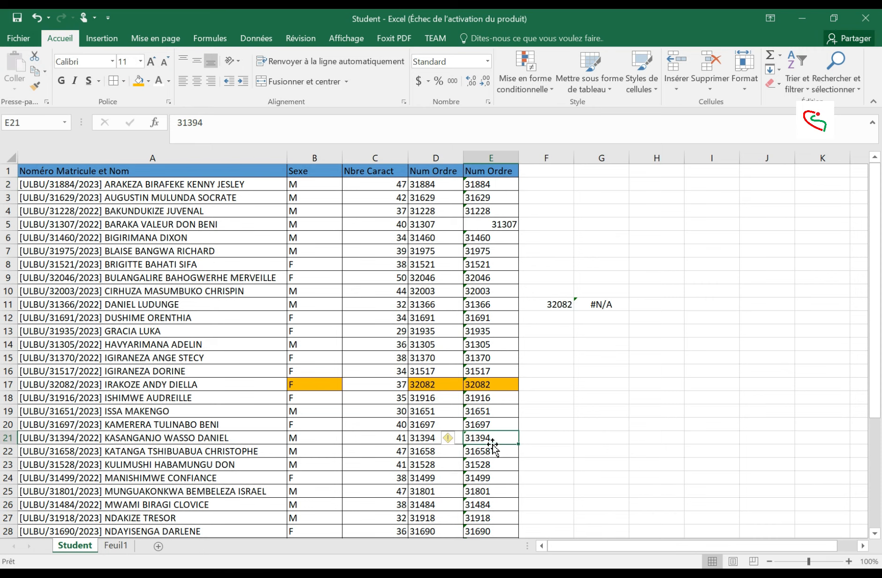
pyautogui.click(490, 385)
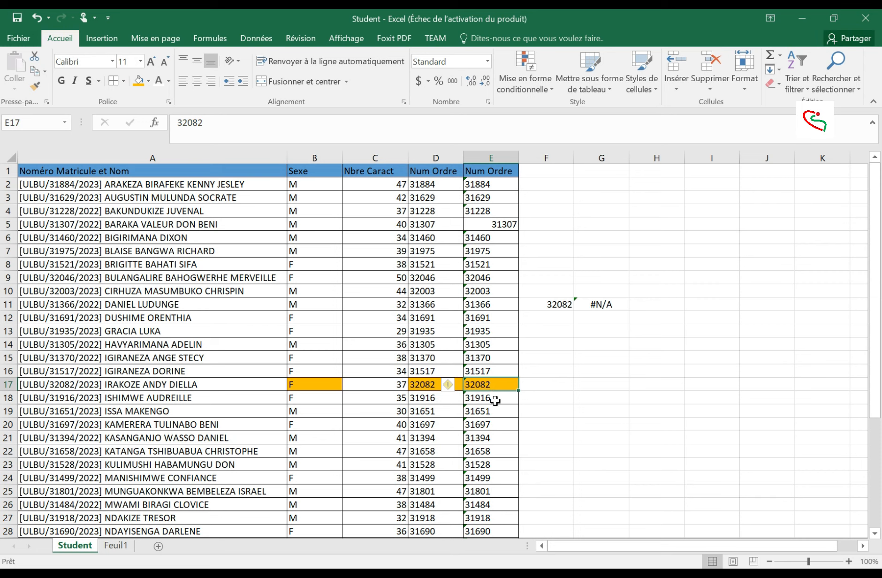
pyautogui.click(618, 306)
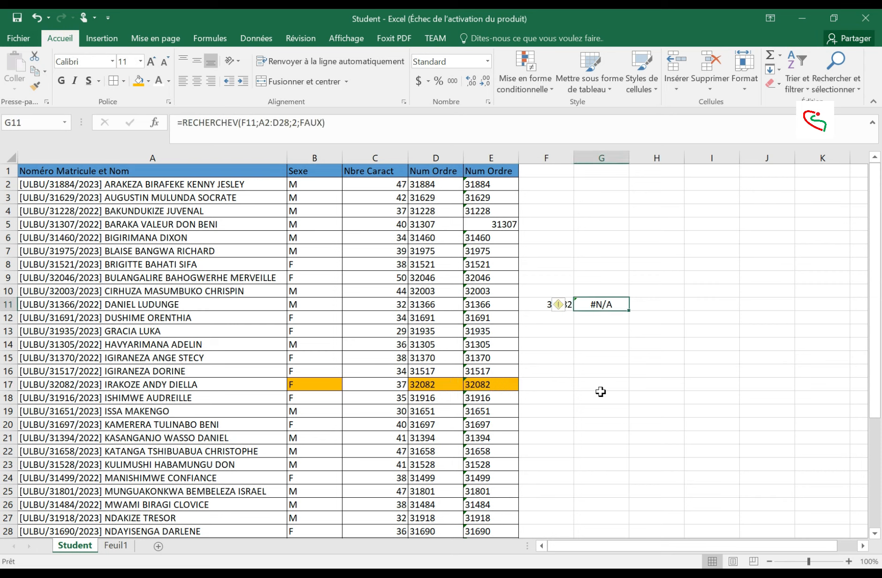
pyautogui.click(499, 384)
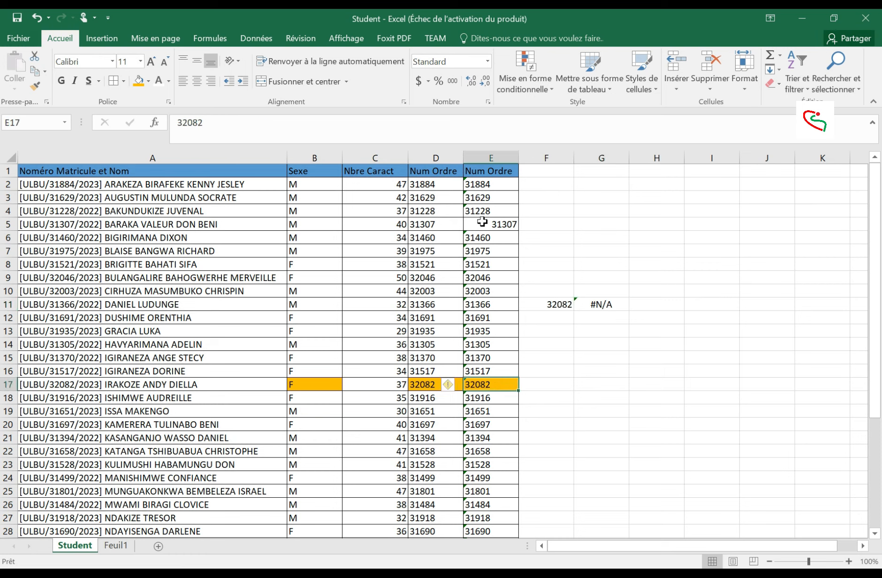
pyautogui.moveTo(483, 185); pyautogui.dragTo(488, 331)
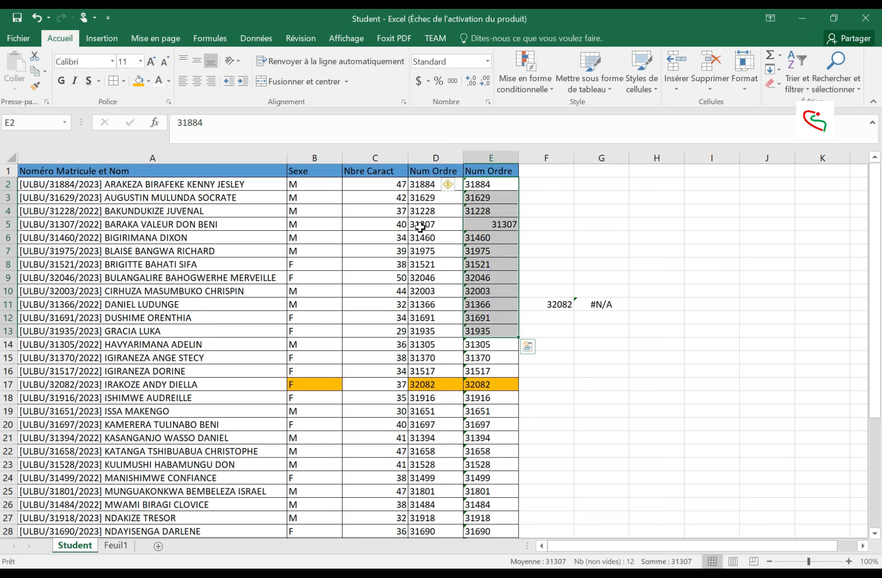
pyautogui.moveTo(421, 237); pyautogui.dragTo(429, 389)
pyautogui.click(438, 316)
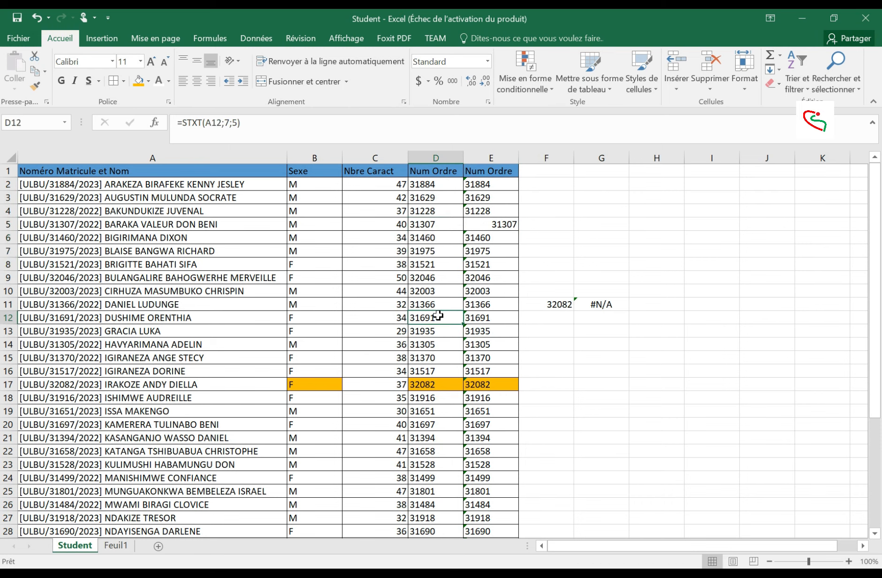
# Change the table range of the RECHERCHEV formula in G11 to A2:E40
pyautogui.doubleClick(596, 304)
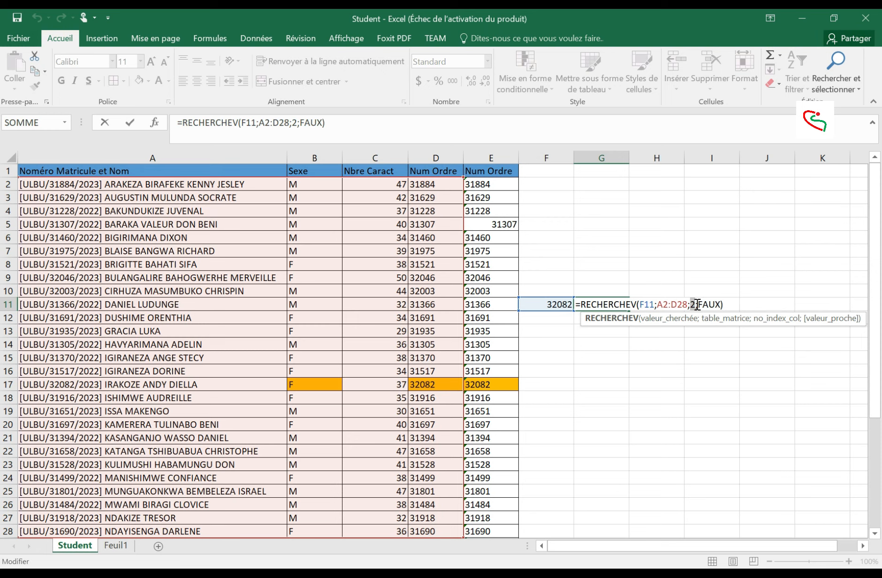
pyautogui.click(698, 305)
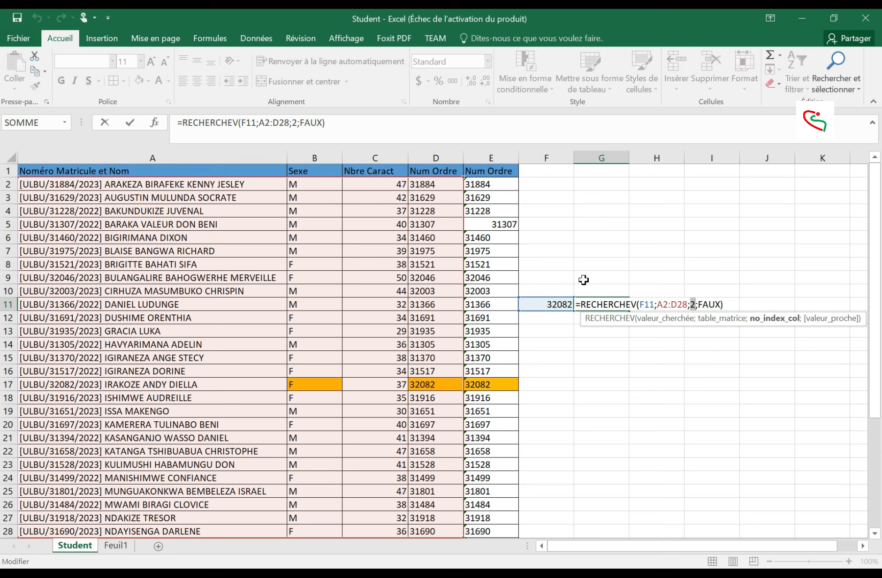
pyautogui.moveTo(687, 300); pyautogui.dragTo(659, 305)
pyautogui.press('BackSpace')
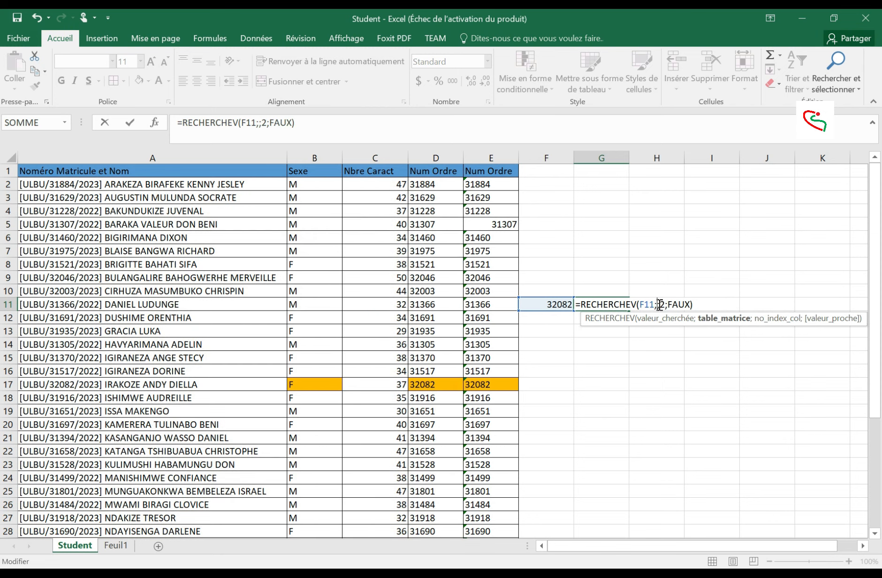
pyautogui.moveTo(102, 183); pyautogui.dragTo(501, 512)
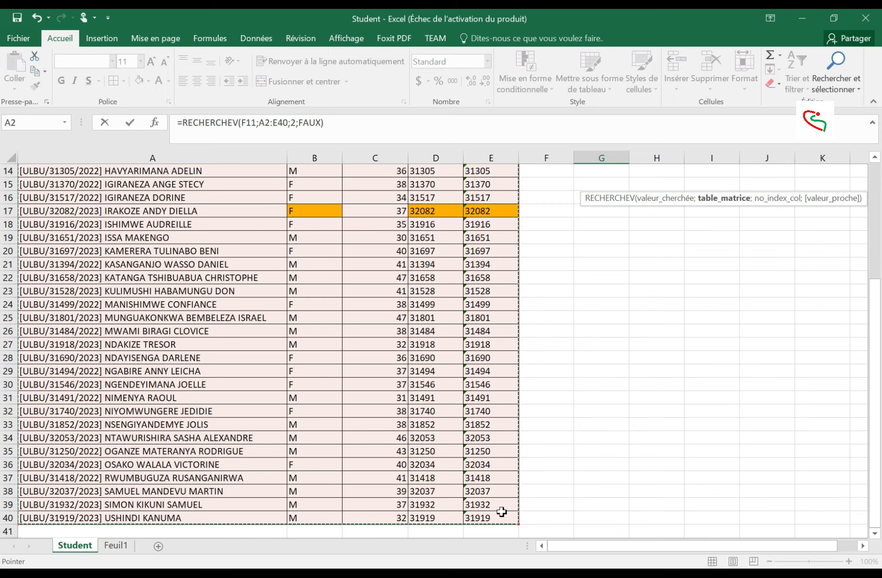
pyautogui.press('Return')
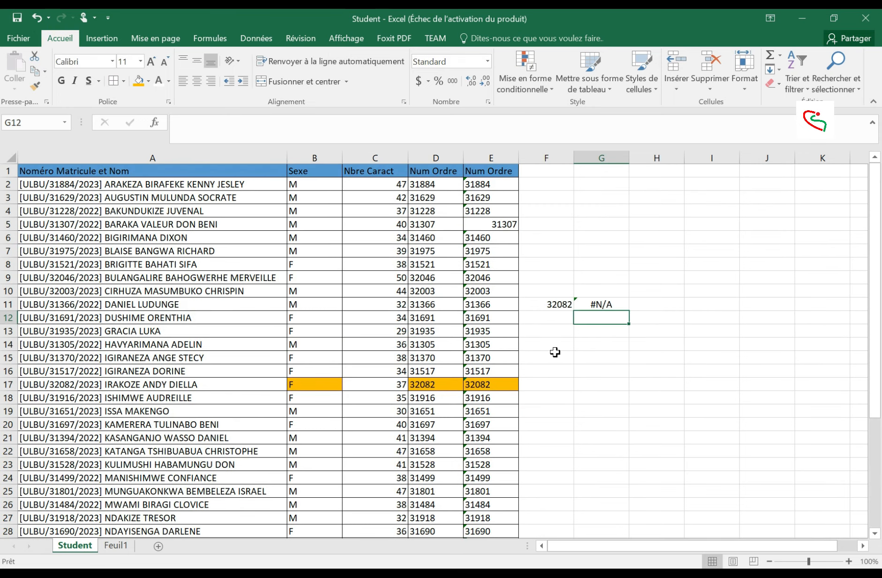
pyautogui.click(609, 302)
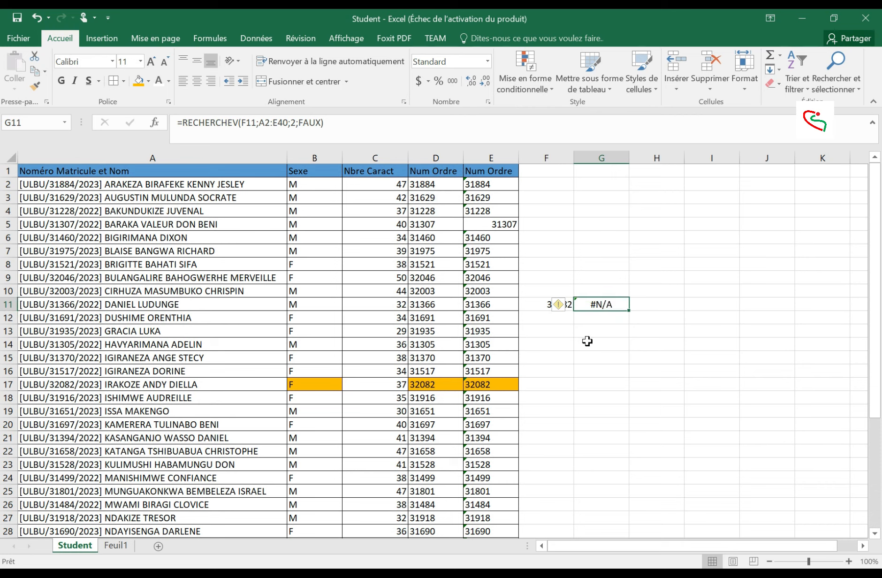
# Check Num Ordre cells E8, E3, E7 and E17 against the lookup value in F11
pyautogui.click(487, 268)
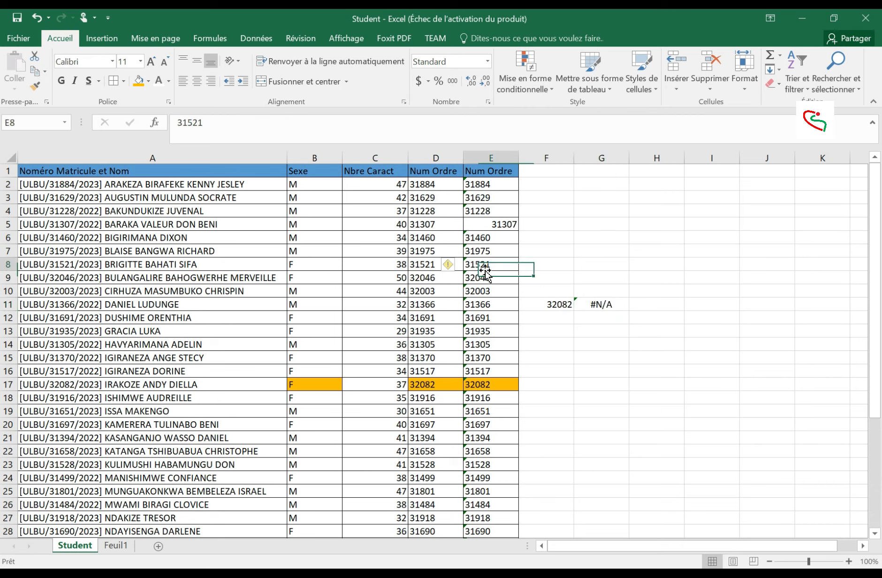
pyautogui.click(496, 197)
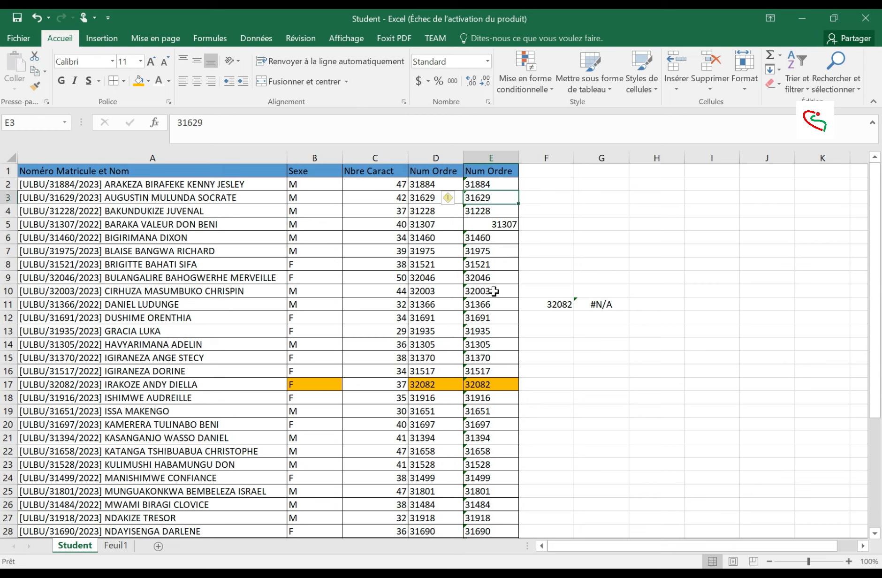
pyautogui.click(489, 247)
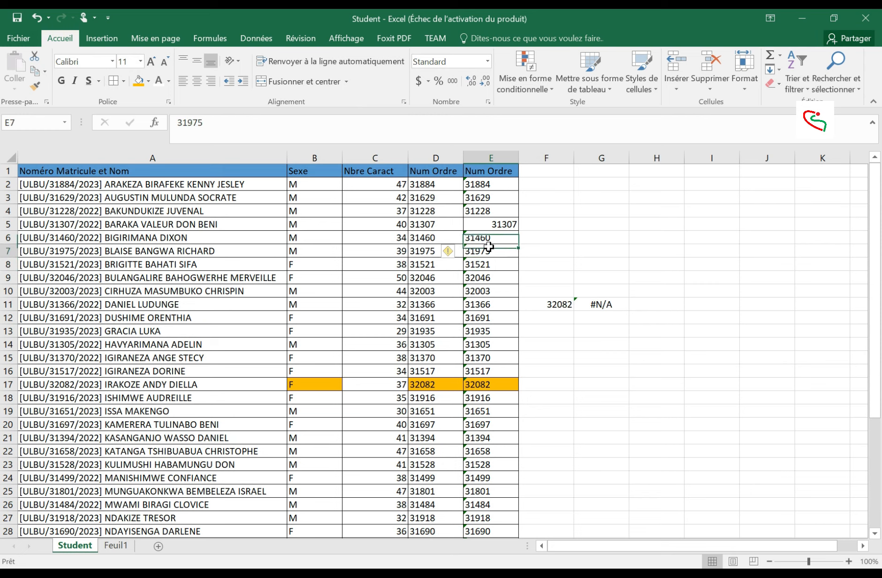
pyautogui.click(482, 387)
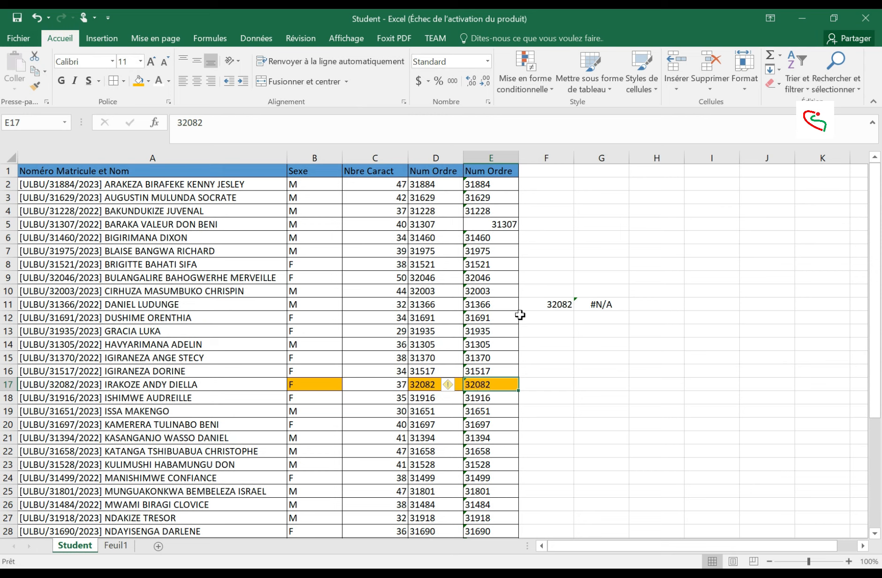
pyautogui.click(556, 305)
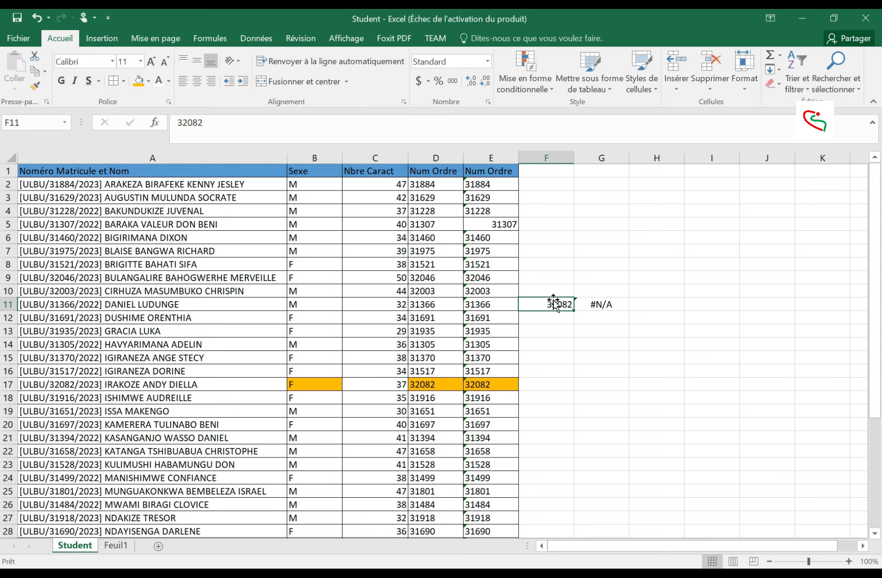
pyautogui.moveTo(553, 305); pyautogui.dragTo(553, 305)
# Convert the text-stored Num Ordre values in E2:E40 to numbers
pyautogui.moveTo(479, 186)
pyautogui.mouseDown()
pyautogui.moveTo(489, 531)
pyautogui.moveTo(491, 500)
pyautogui.mouseUp()
pyautogui.scroll(5, 494, 448)
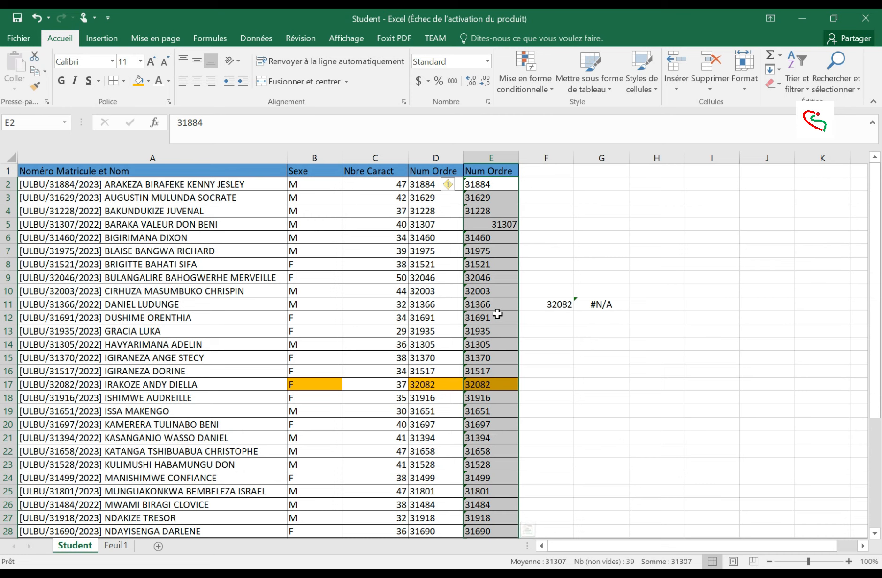
pyautogui.moveTo(454, 188)
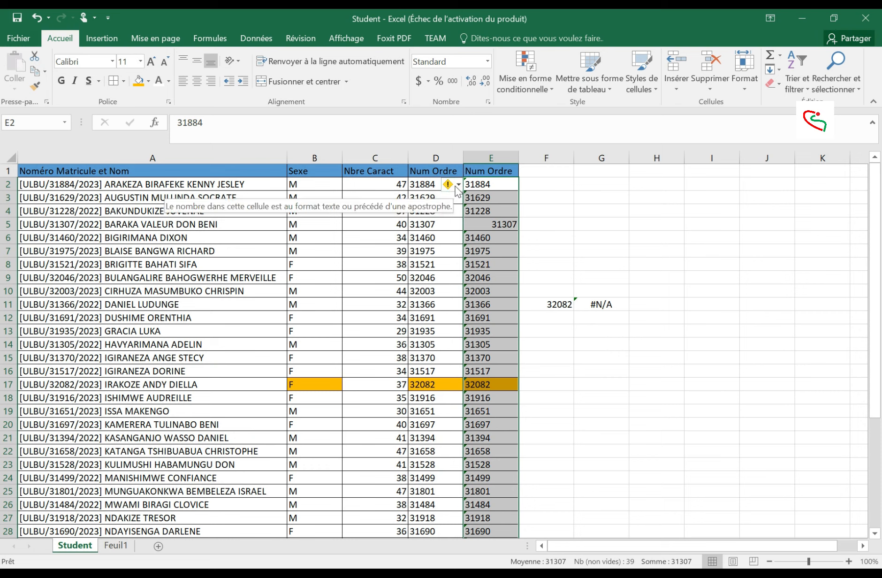
pyautogui.click(456, 185)
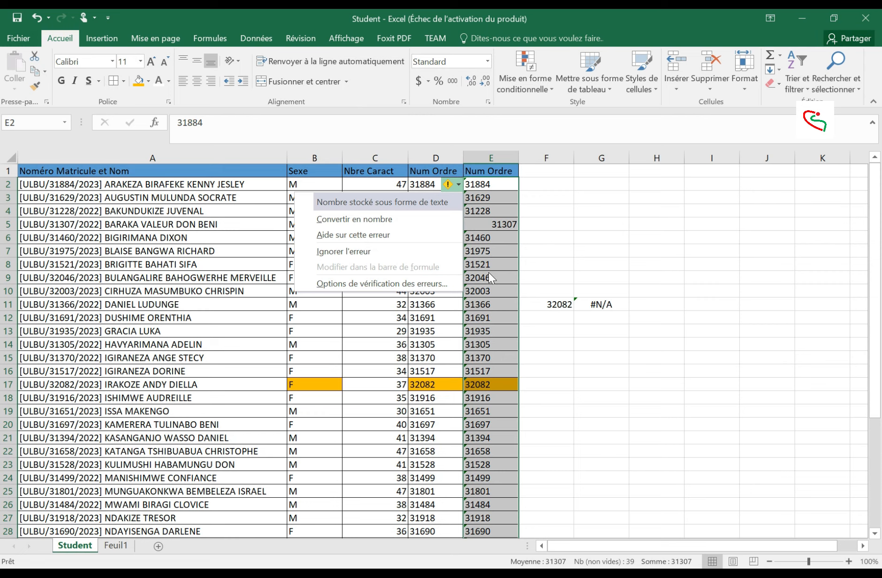
pyautogui.click(365, 220)
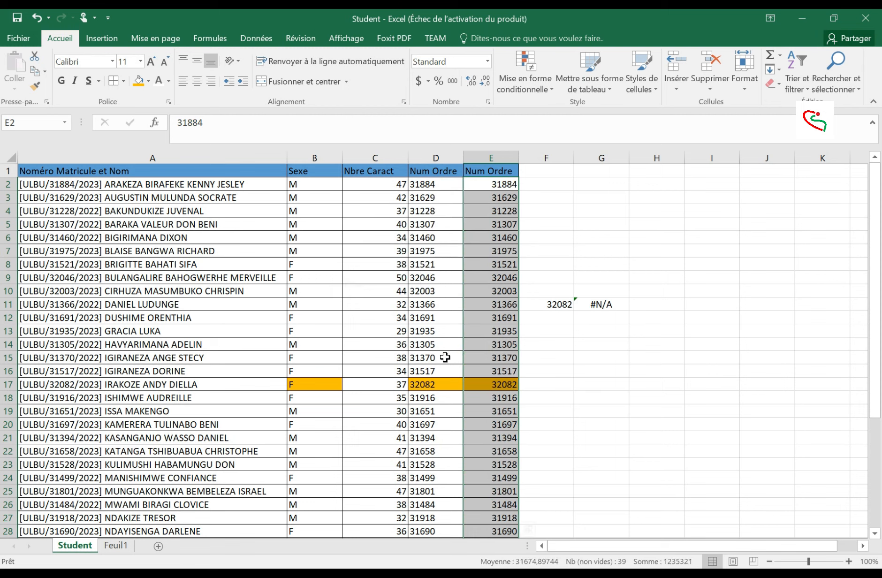
# Check E17 and the lookup formula in G11, and cut the entire Num Ordre column E
pyautogui.click(479, 381)
pyautogui.click(588, 304)
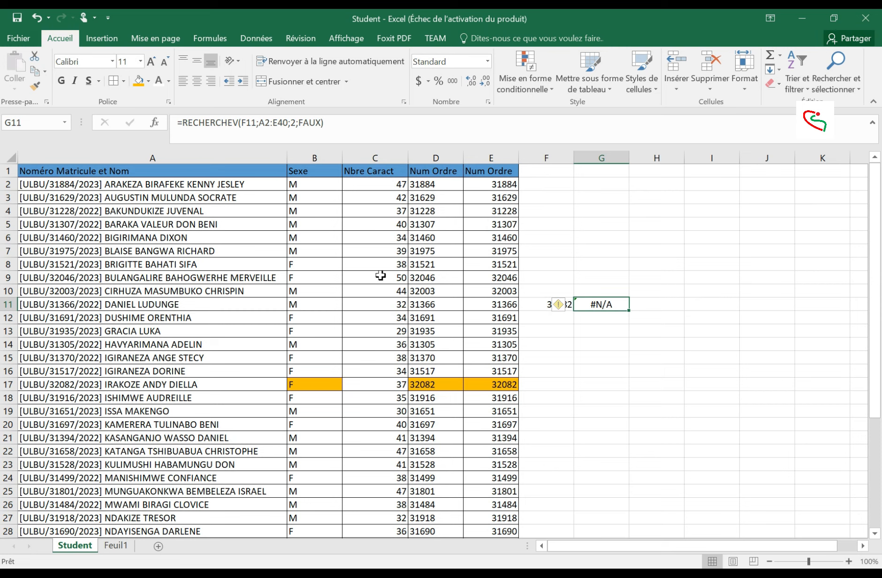
pyautogui.click(500, 156)
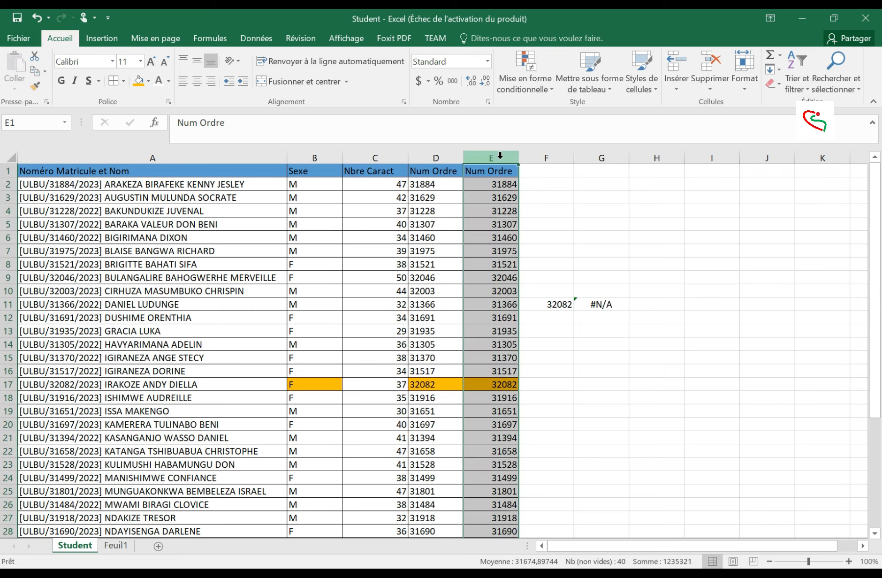
pyautogui.rightClick(500, 156)
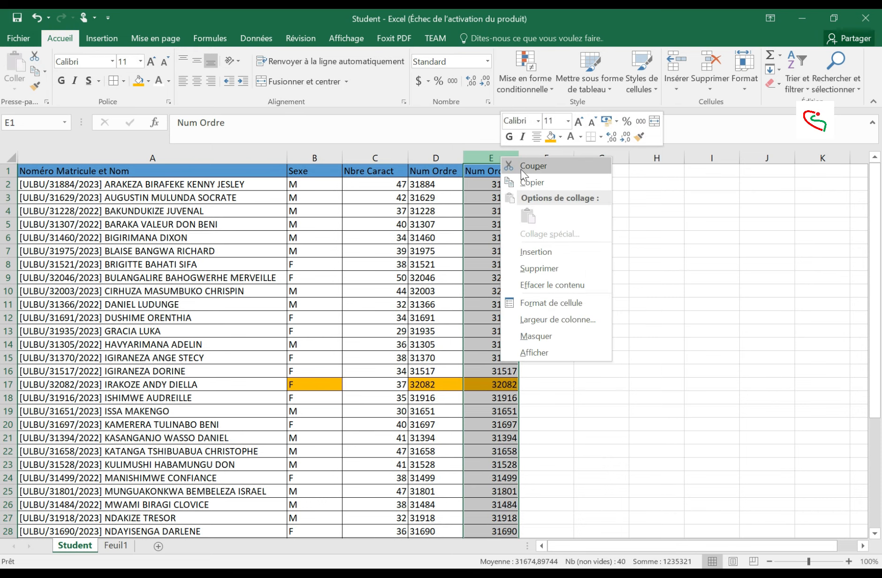
pyautogui.click(533, 167)
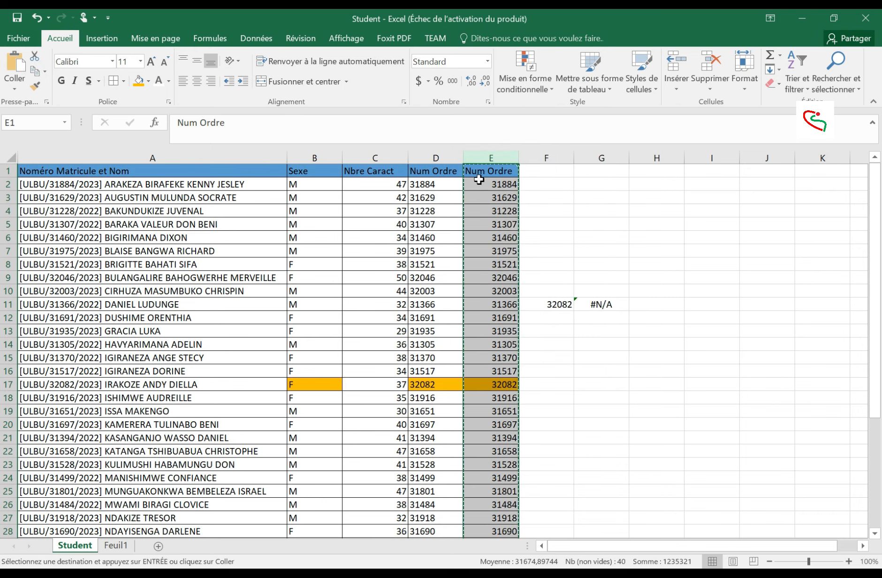
# Try pasting the cut Num Ordre column over column A, and undo the paste
pyautogui.click(56, 155)
pyautogui.rightClick(56, 155)
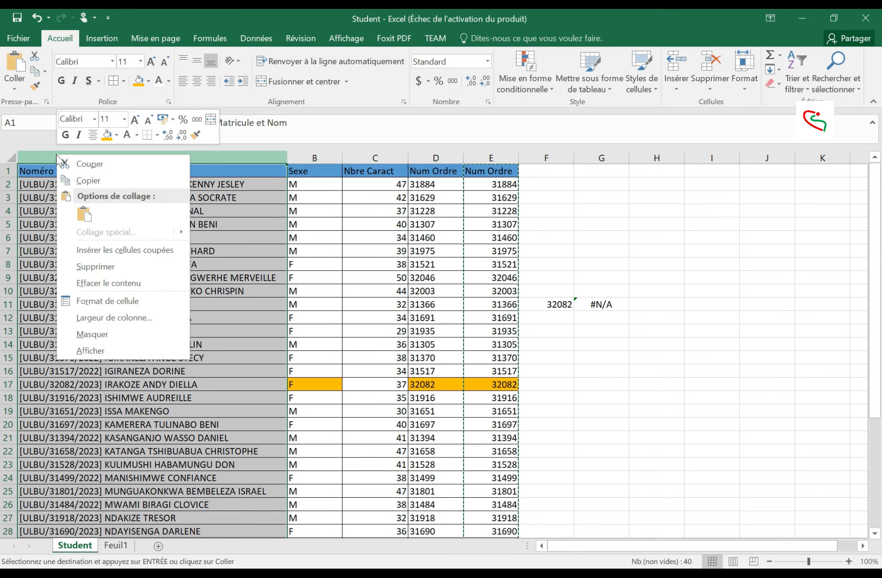
pyautogui.click(87, 212)
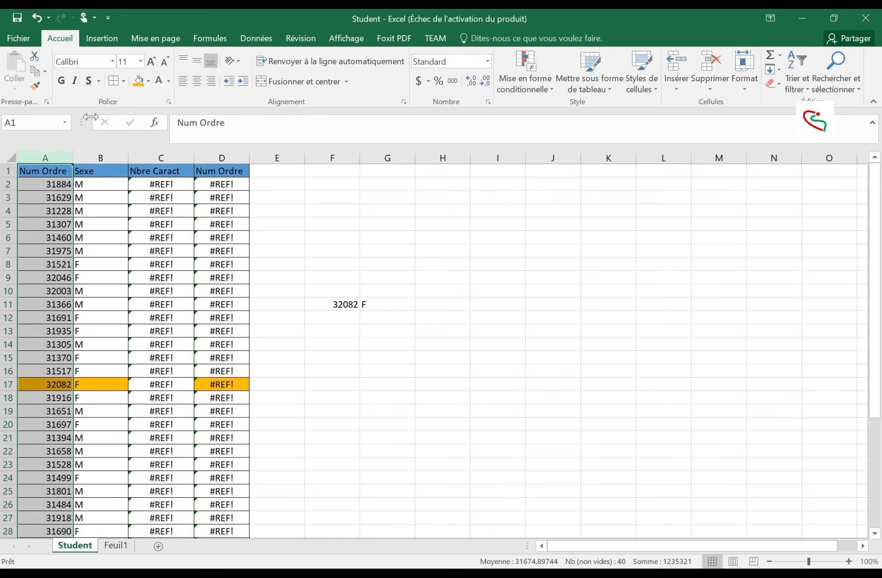
pyautogui.click(36, 18)
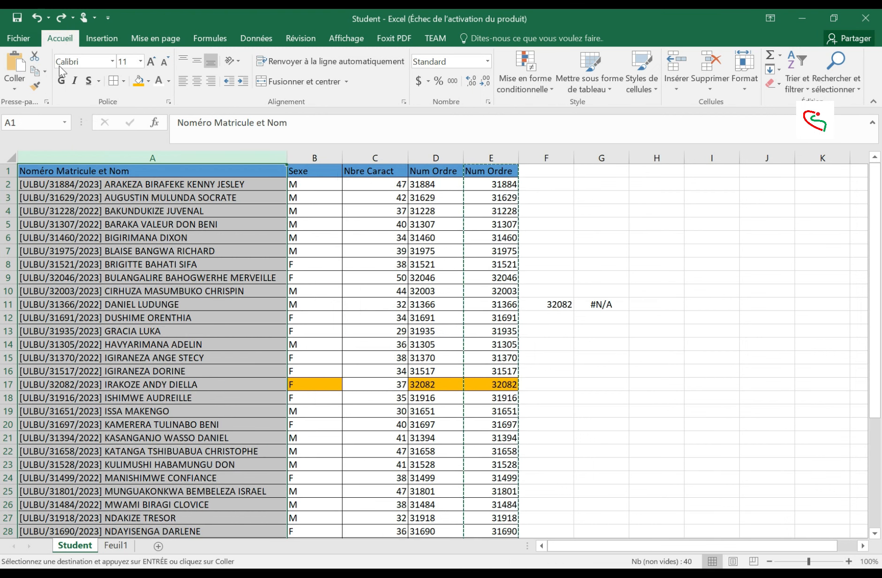
# Insert the cut Num Ordre column before column A, ahead of Noméro Matricule et Nom
pyautogui.rightClick(110, 157)
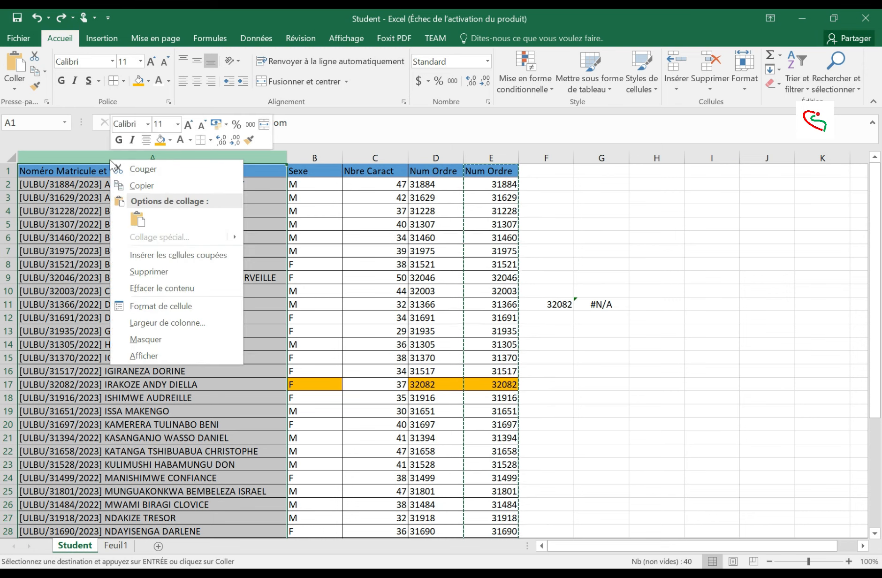
pyautogui.click(172, 256)
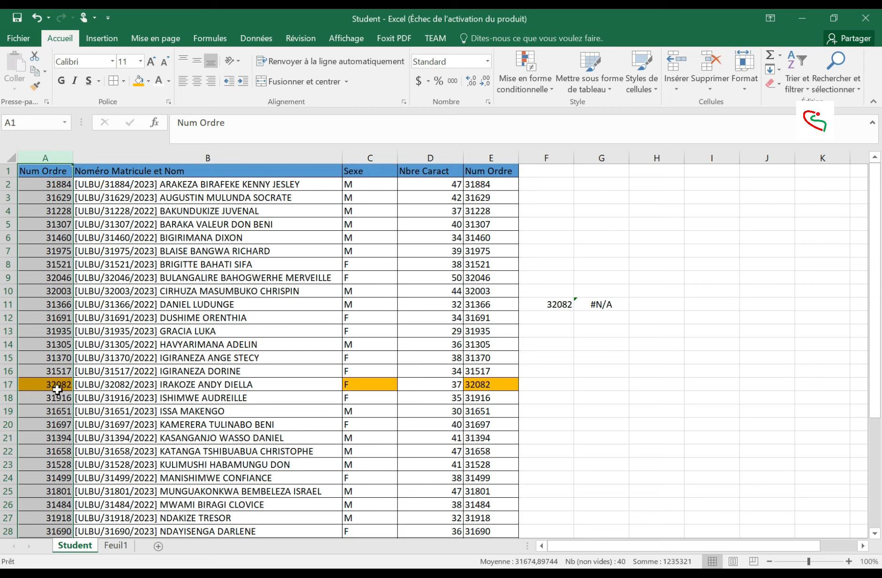
# Extend the RECHERCHEV table range in G11 to A2:E40 so it includes the Num Ordre column
pyautogui.click(602, 304)
pyautogui.doubleClick(602, 304)
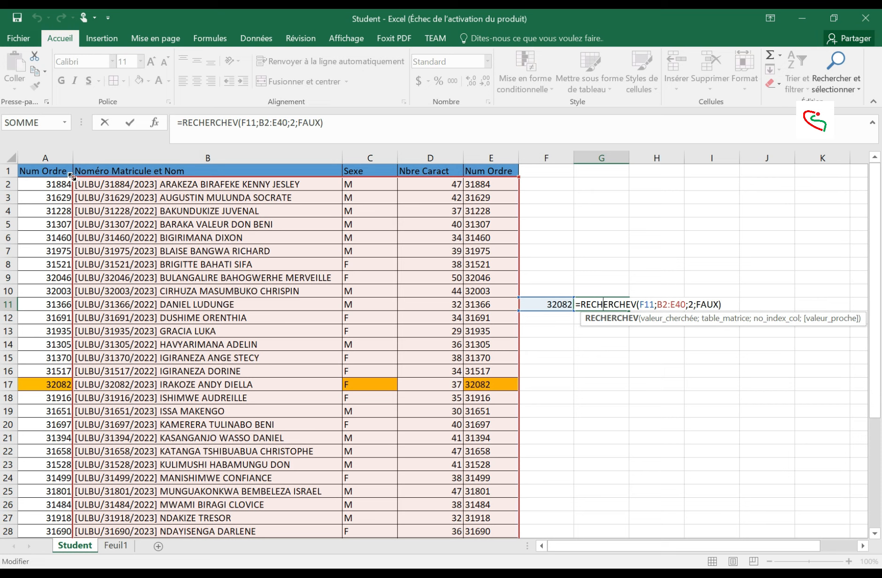
pyautogui.moveTo(72, 177); pyautogui.dragTo(22, 173)
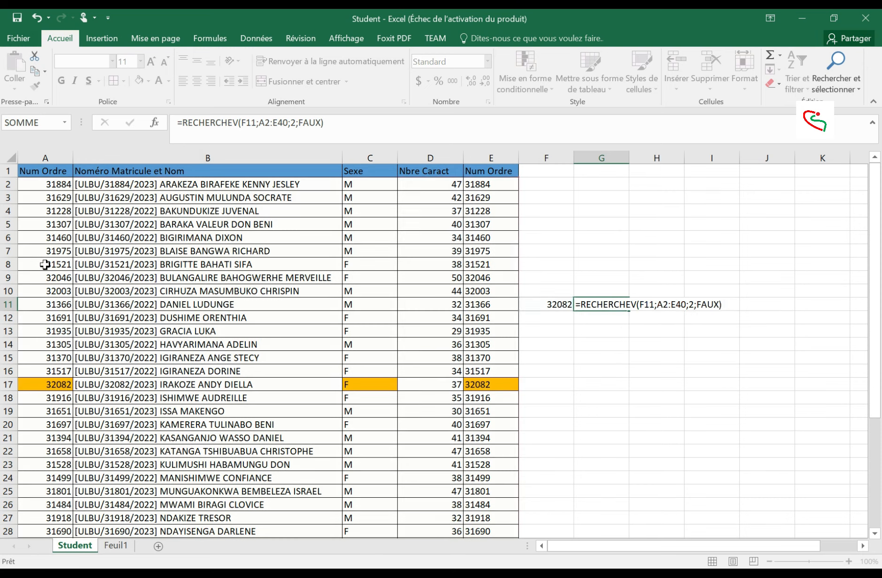
pyautogui.press('Return')
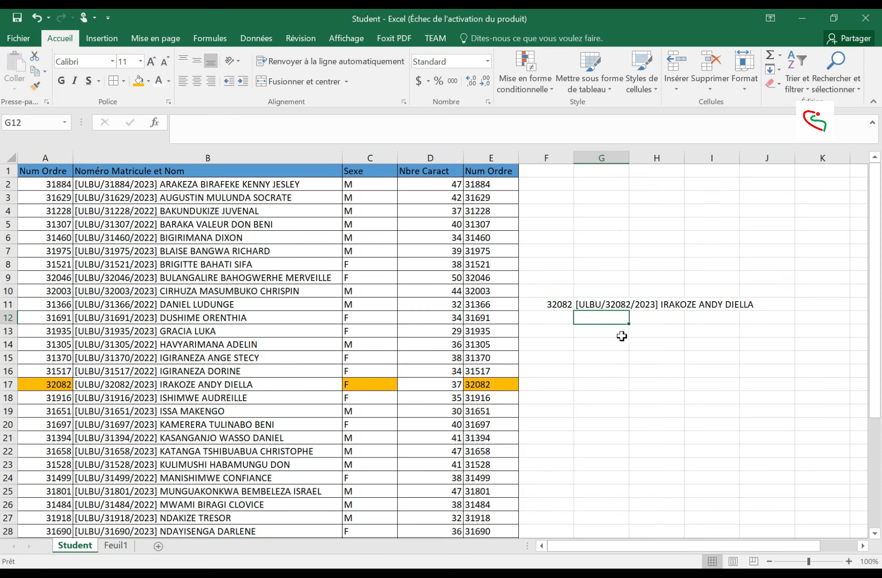
# Set the column index of the RECHERCHEV formula in G11 to 3 to return the Sexe column
pyautogui.click(607, 304)
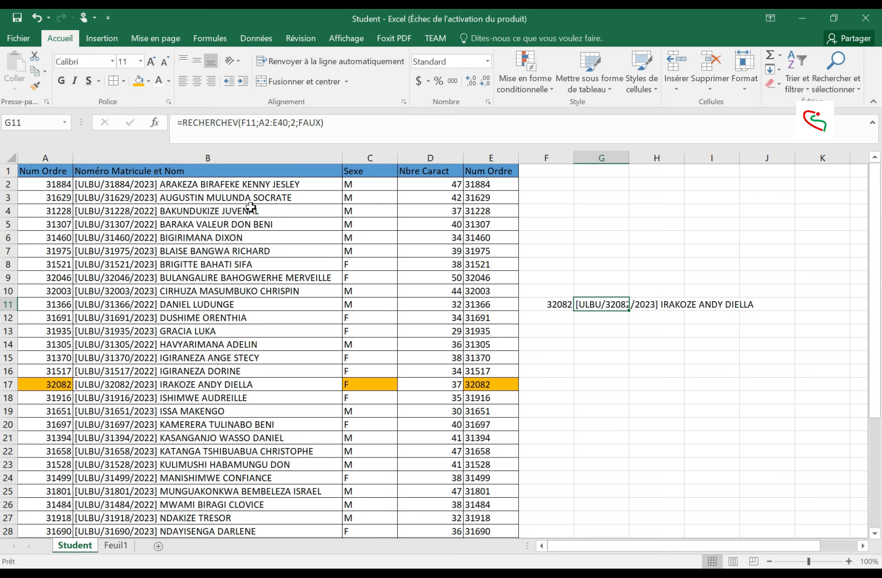
pyautogui.click(292, 122)
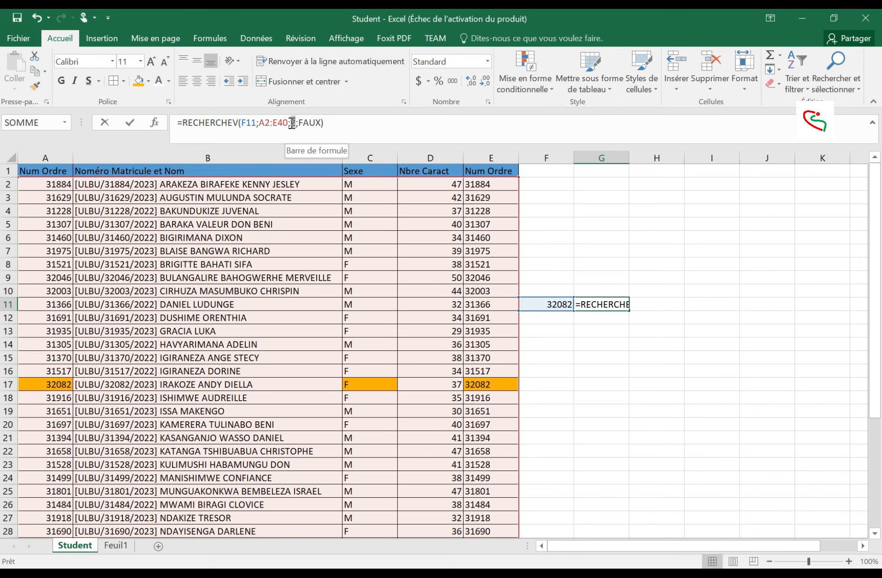
pyautogui.write('3')
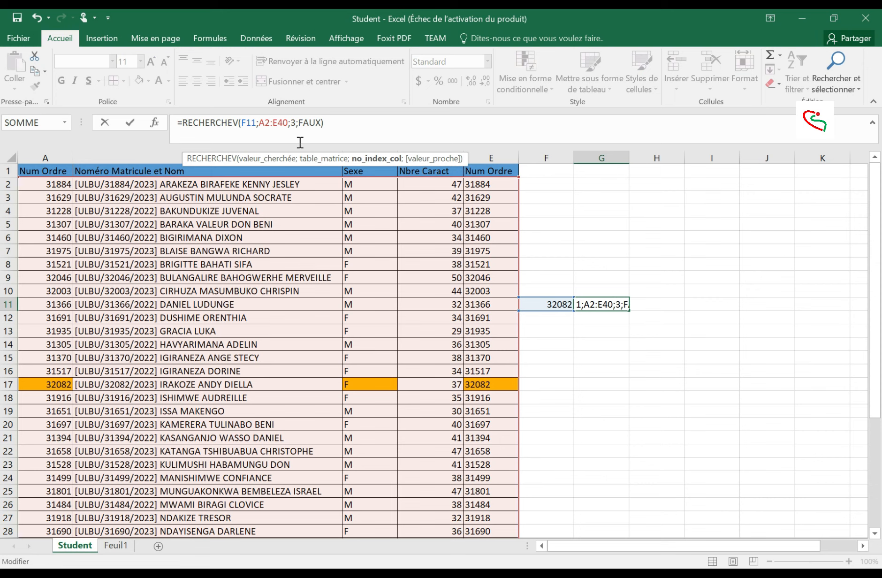
pyautogui.press('Return')
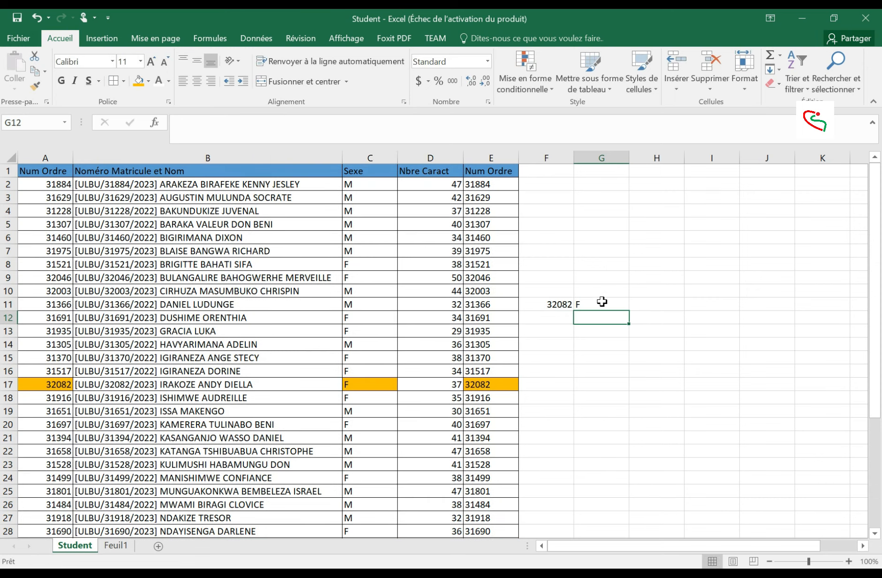
# Compare the lookup in G11 with the highlighted cells of row 17 and both Num Ordre columns, A and E
pyautogui.click(602, 301)
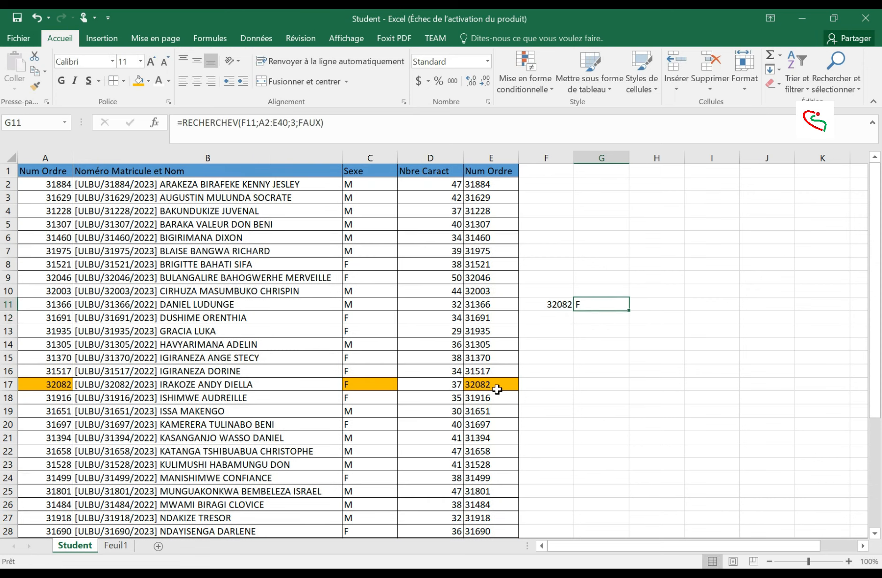
pyautogui.click(496, 384)
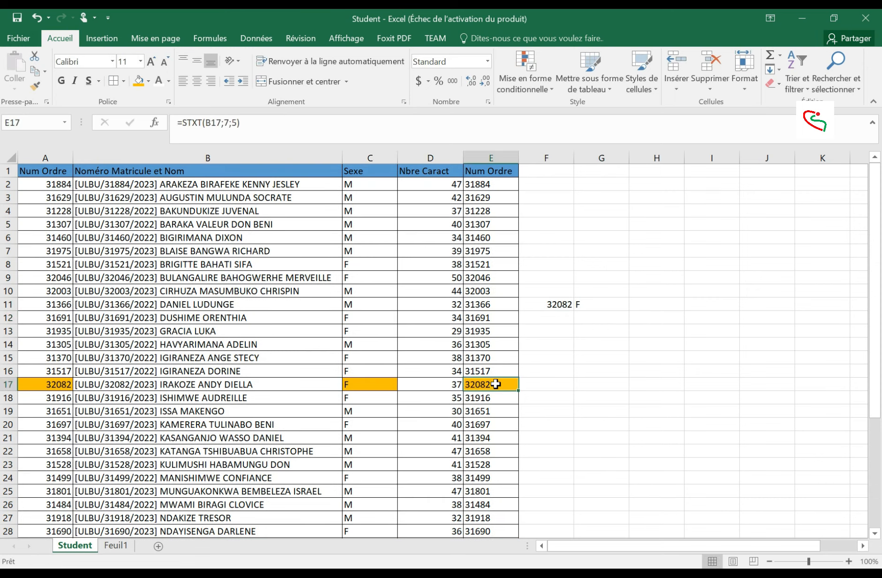
pyautogui.click(357, 385)
pyautogui.click(47, 384)
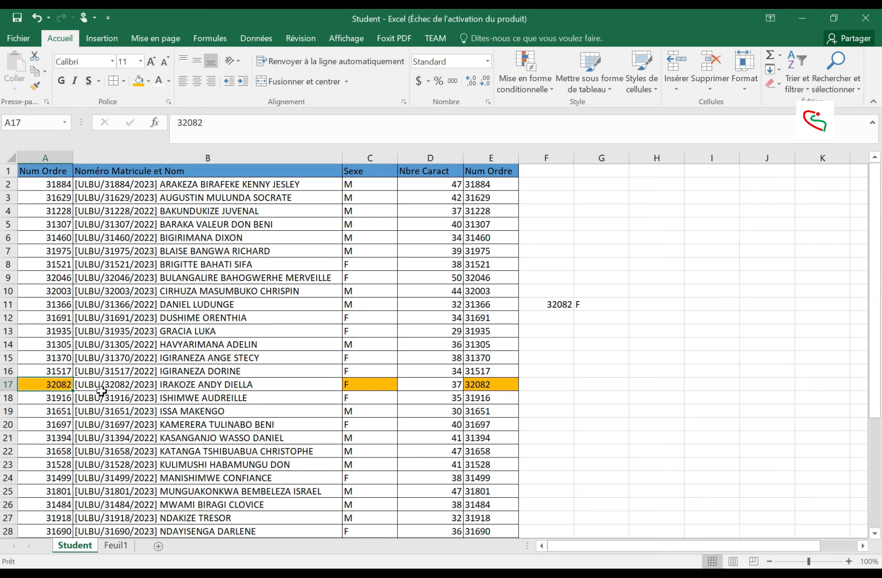
pyautogui.click(383, 388)
pyautogui.click(490, 384)
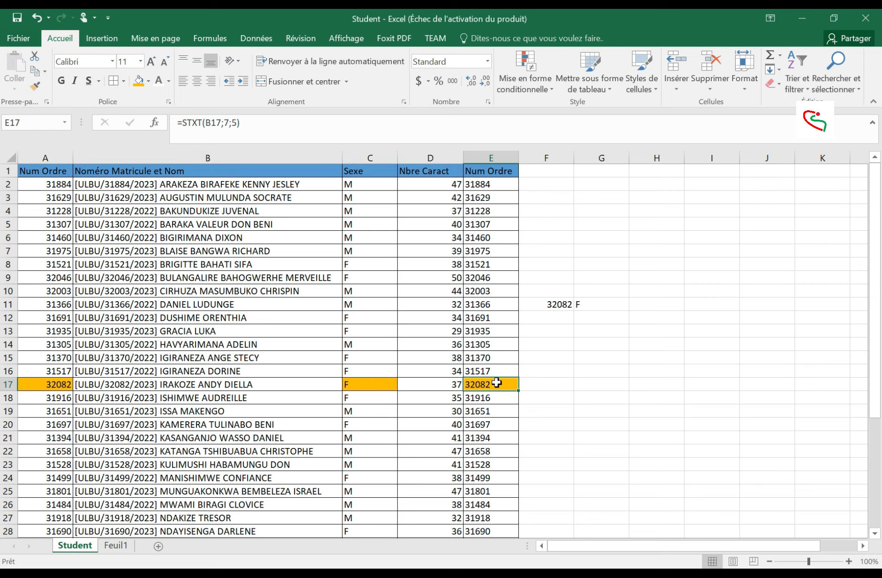
pyautogui.click(488, 158)
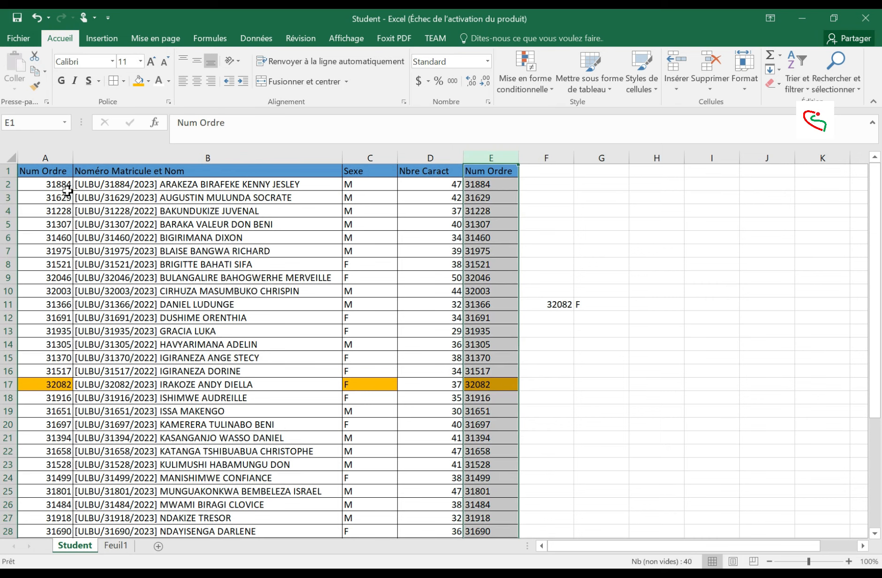
pyautogui.click(47, 149)
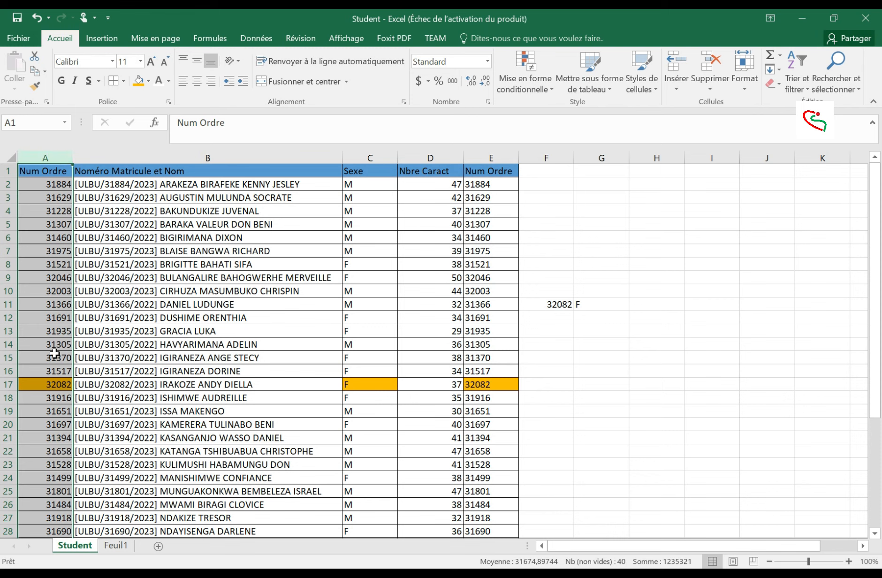
pyautogui.click(61, 383)
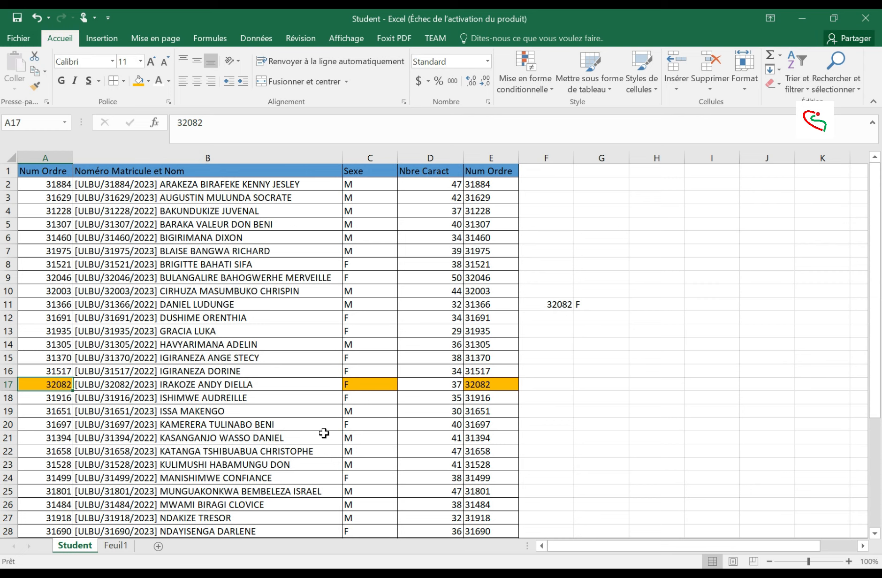
# Set the lookup value in F11 to the Num Ordre from A5 and check the lookup in G11
pyautogui.click(556, 306)
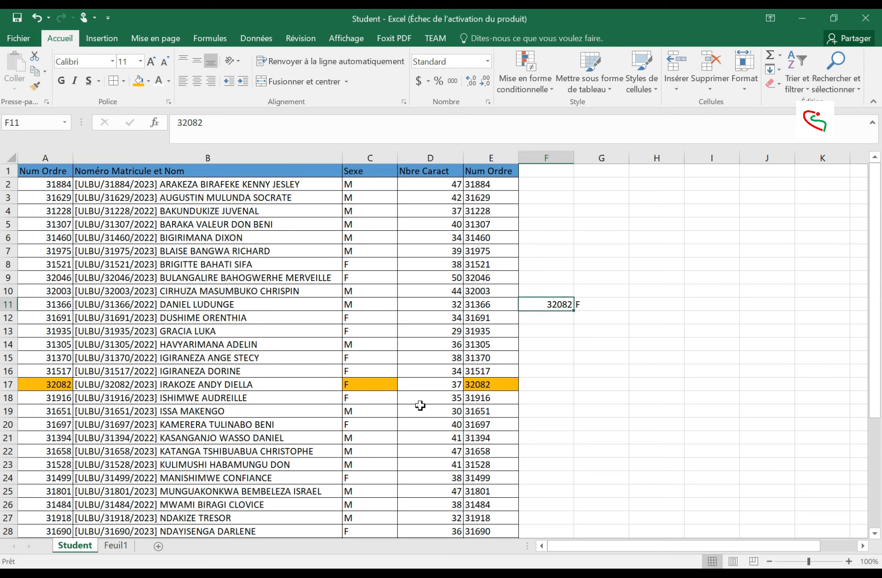
pyautogui.click(55, 270)
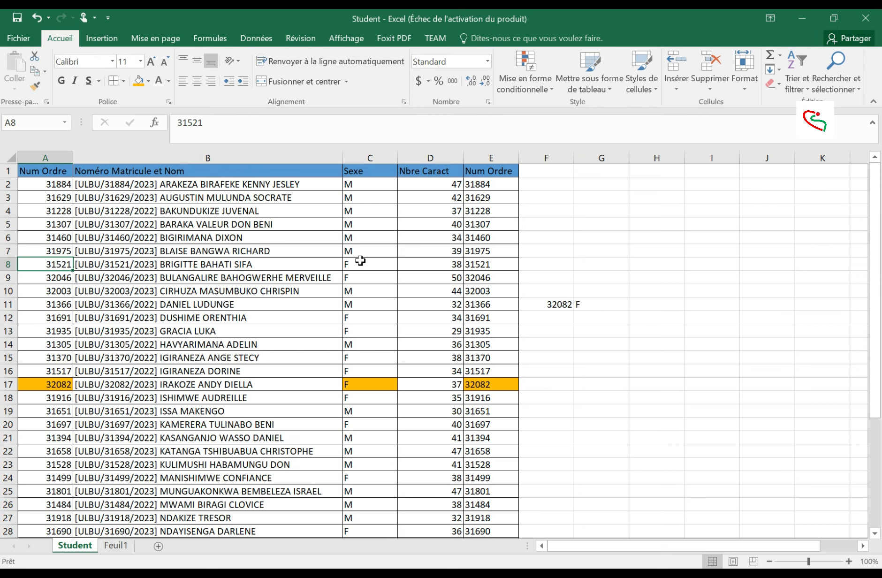
pyautogui.click(47, 224)
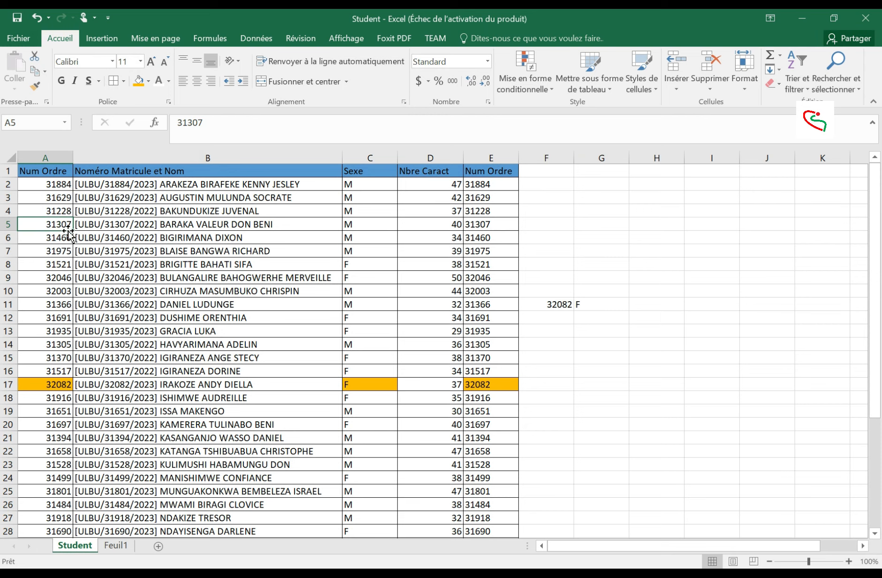
pyautogui.click(545, 307)
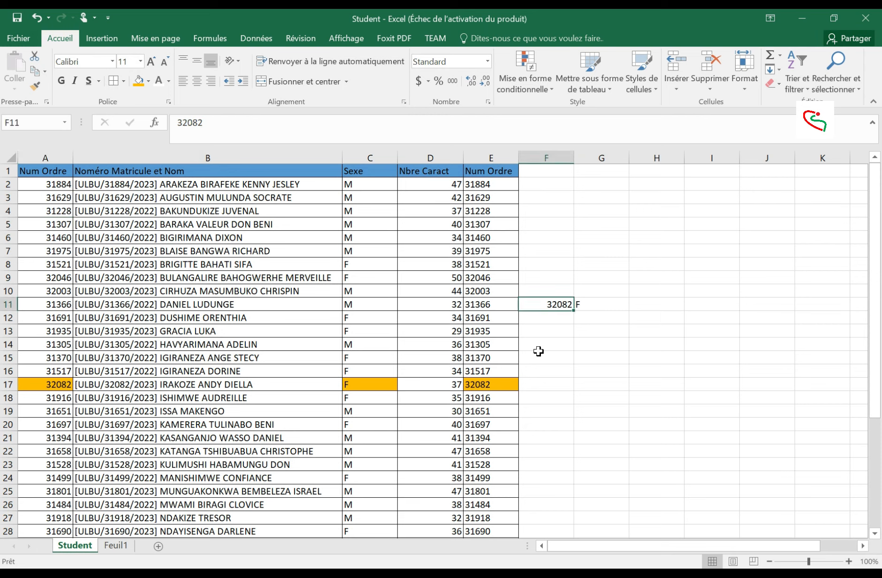
pyautogui.write('31')
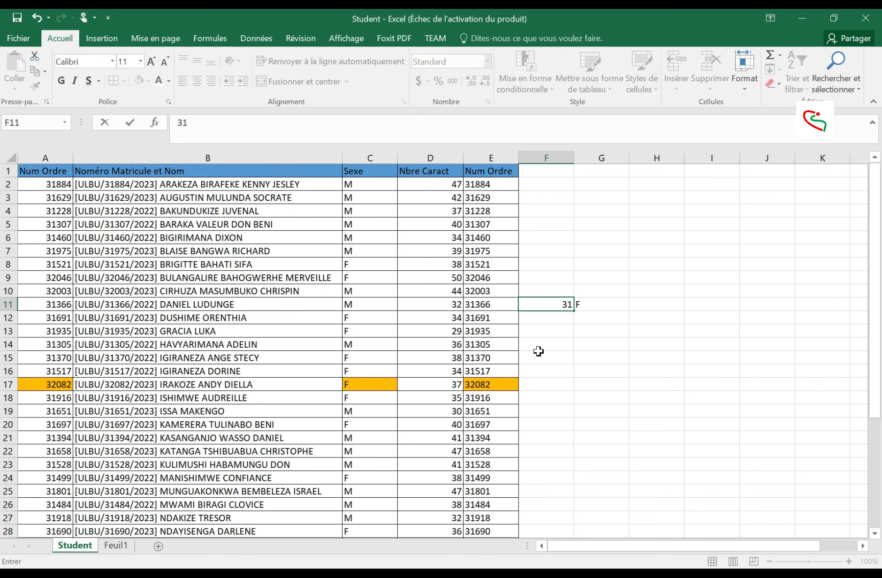
pyautogui.write('307')
pyautogui.press('Return')
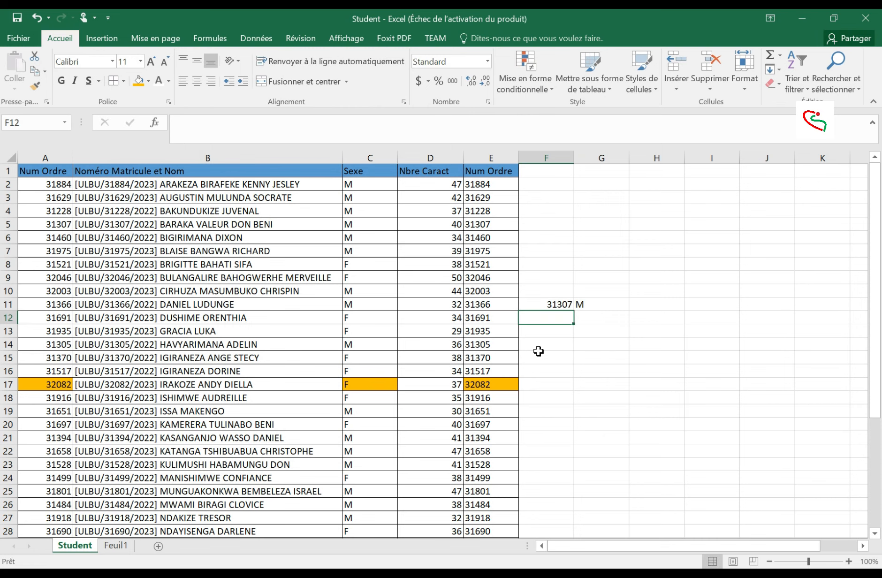
pyautogui.click(594, 306)
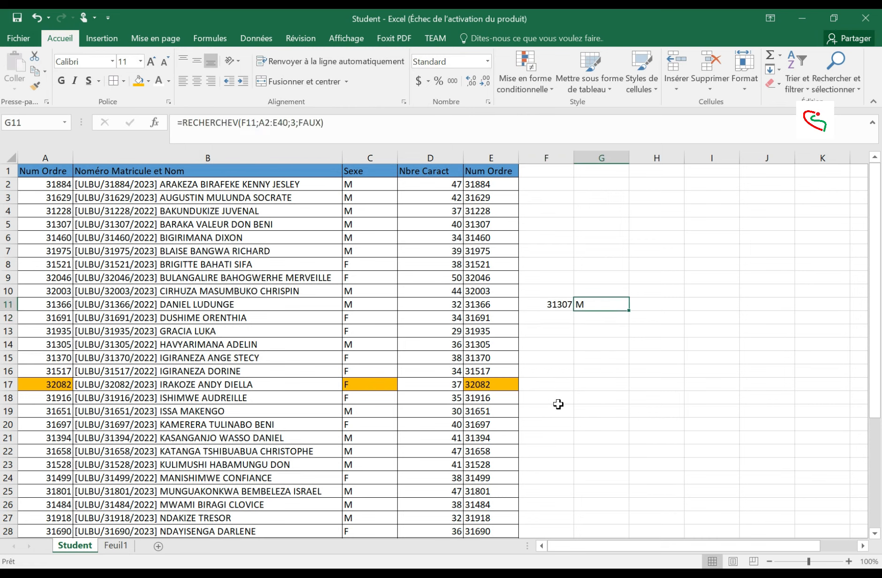